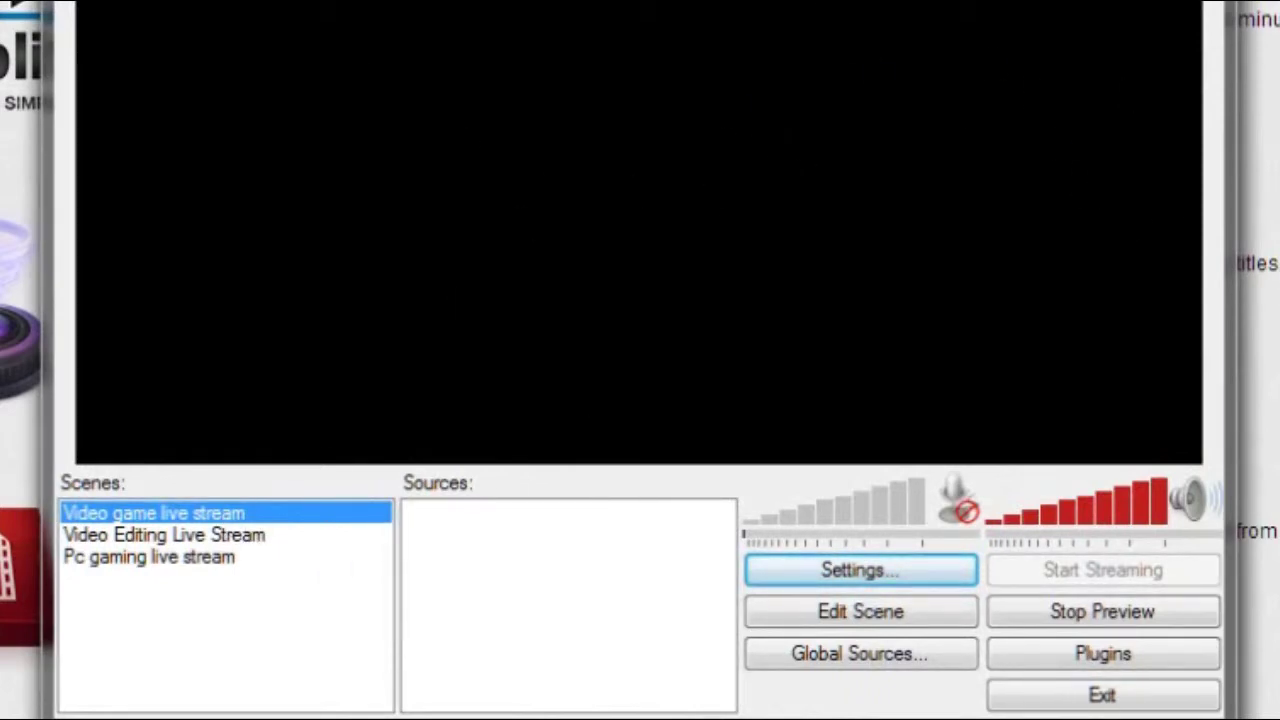
# Stop the running OBS preview so the status reads Not streaming
pyautogui.click(1150, 622)
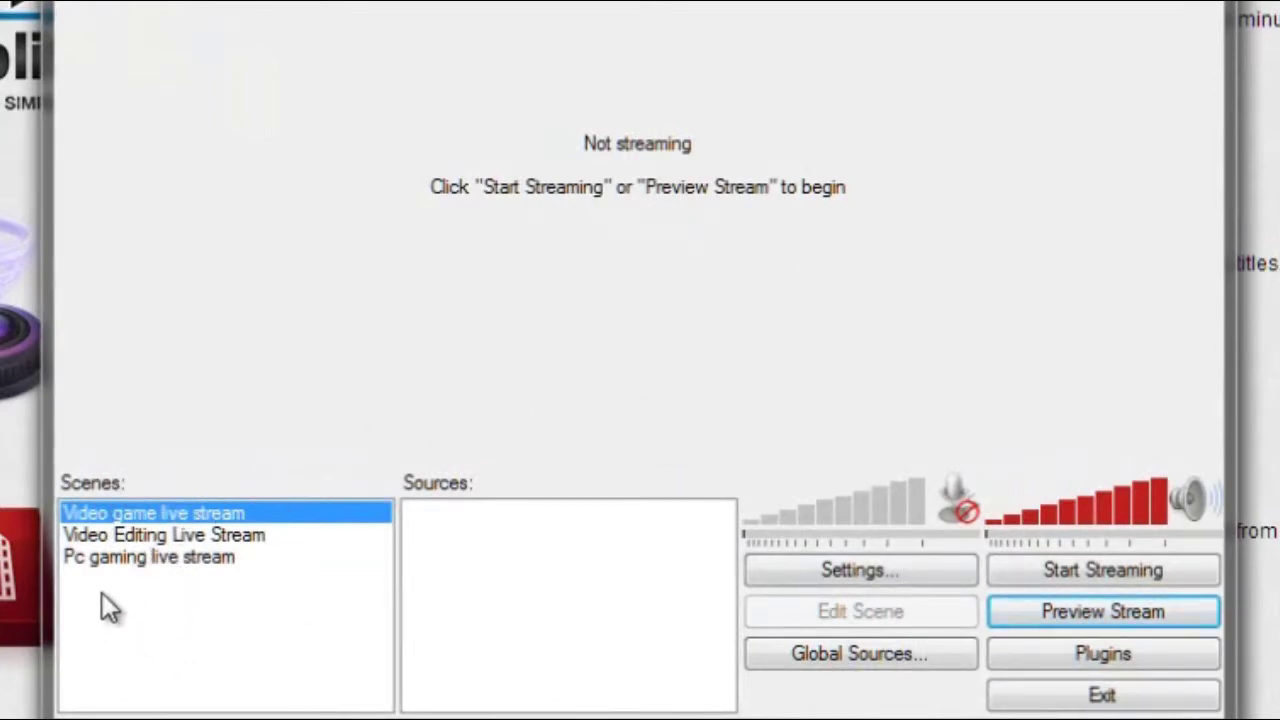
# Create a fourth scene named 'Test for video' in the Scenes list
pyautogui.rightClick(90, 623)
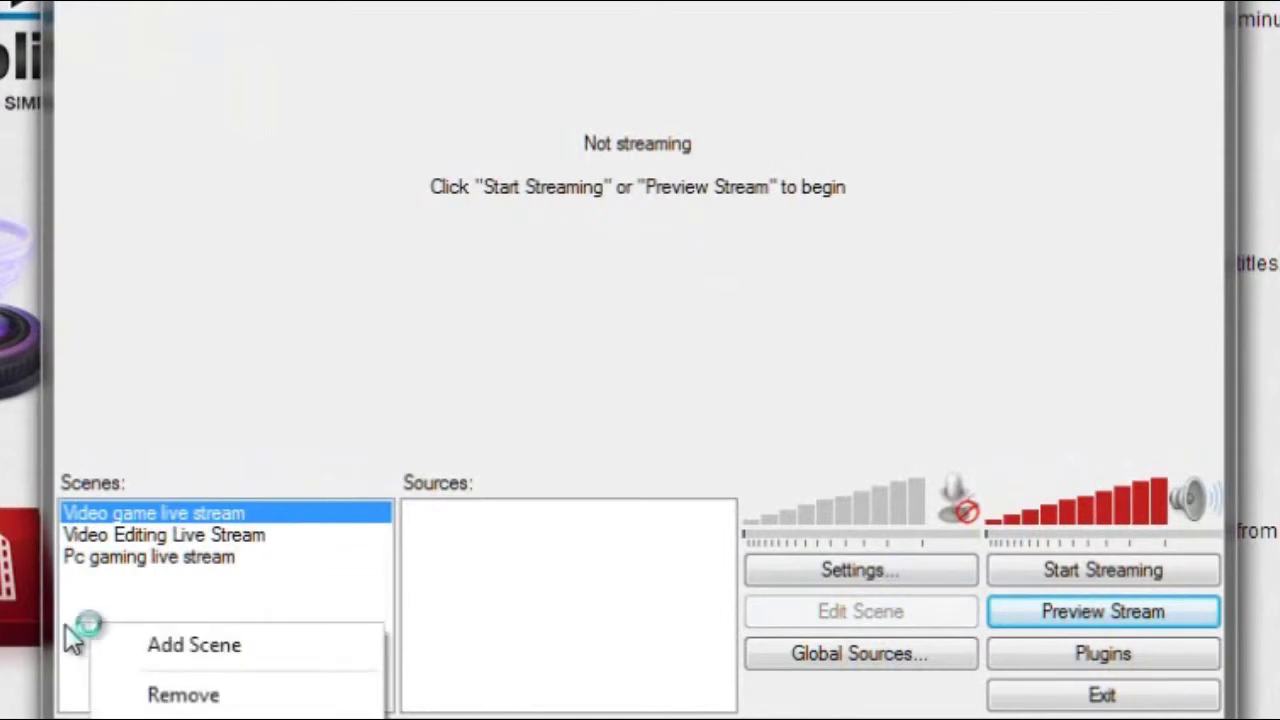
pyautogui.click(174, 638)
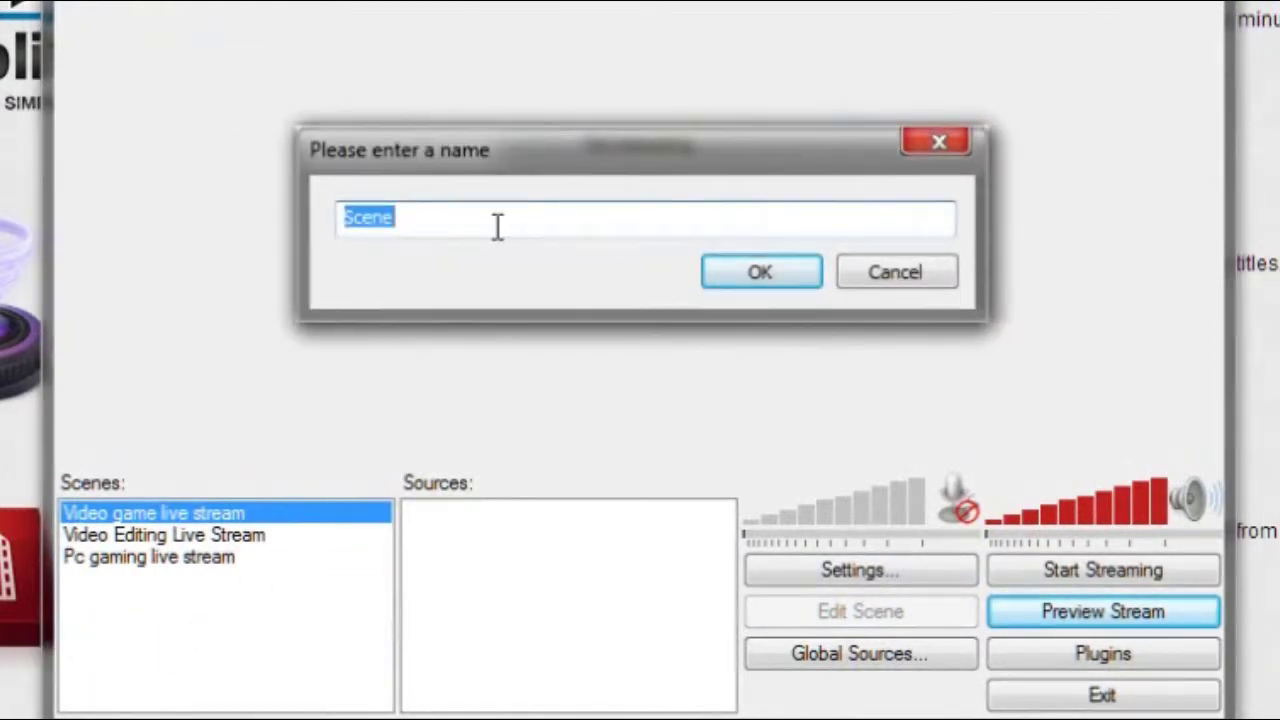
pyautogui.write('T')
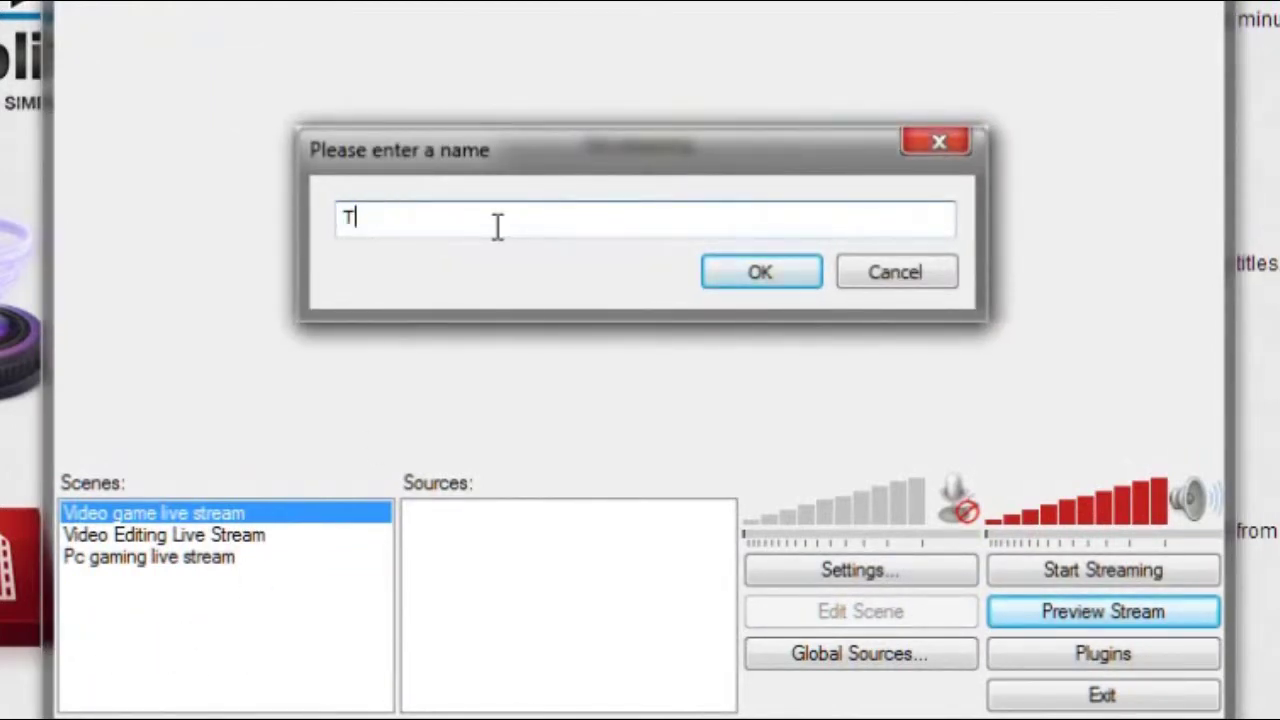
pyautogui.write('est for video')
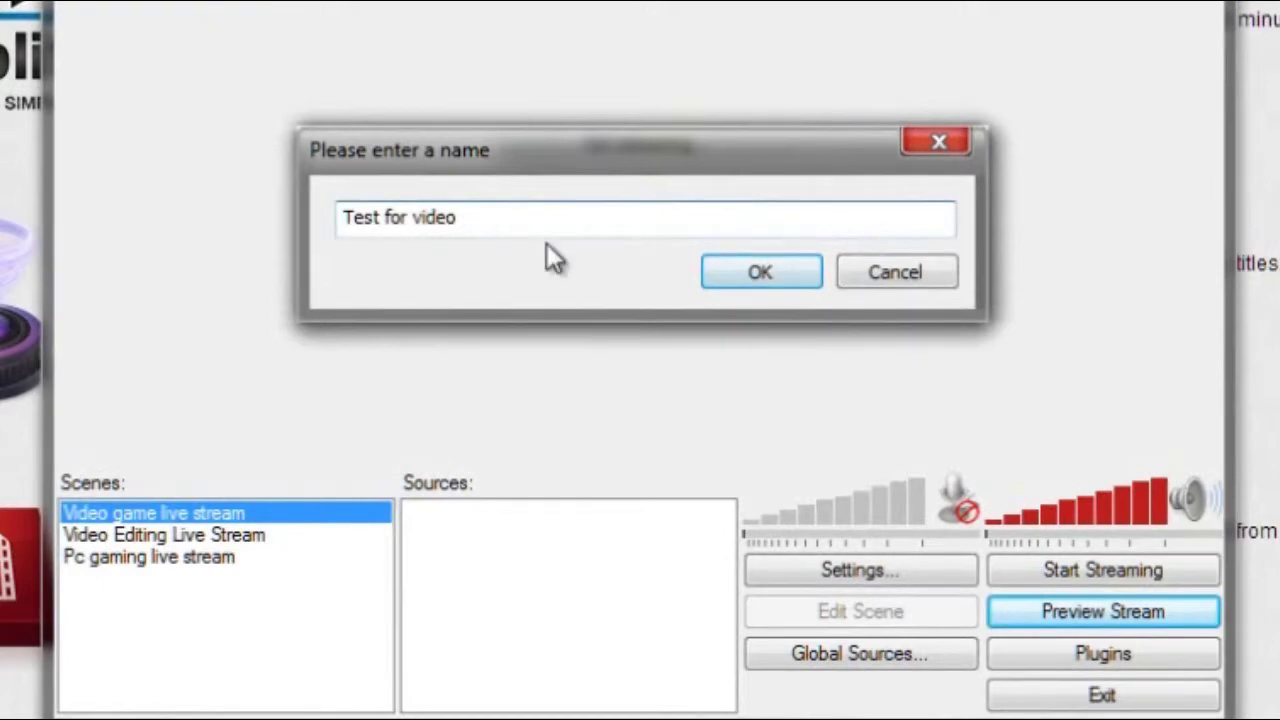
pyautogui.click(755, 280)
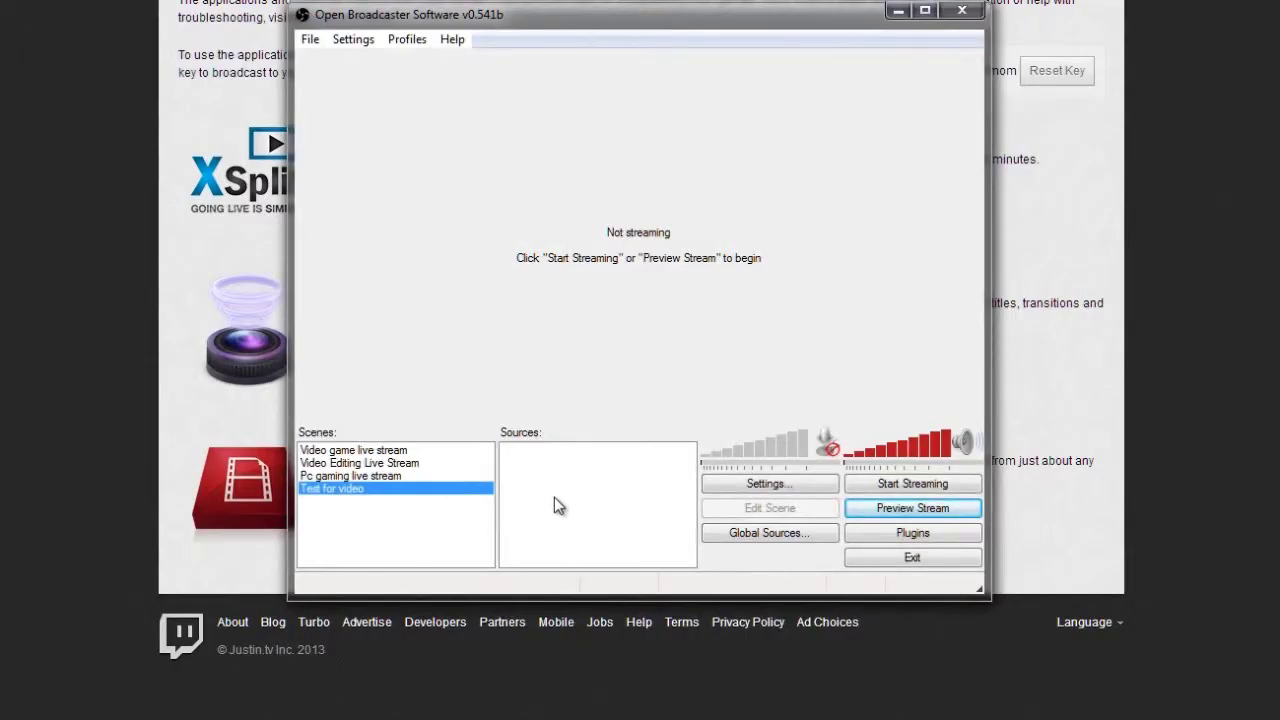
# Add a Video Capture Device source 'xbox' using Elgato Game Capture HD with buffering on
pyautogui.rightClick(556, 505)
pyautogui.moveTo(590, 516)
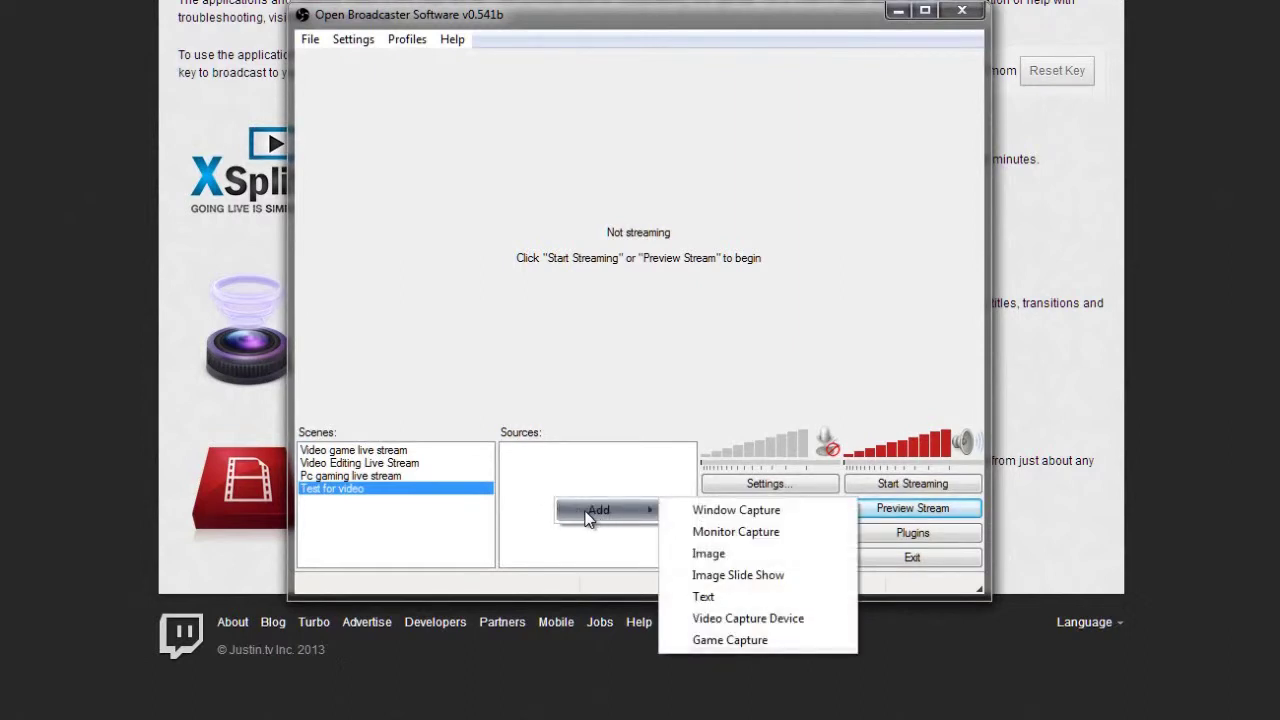
pyautogui.click(743, 617)
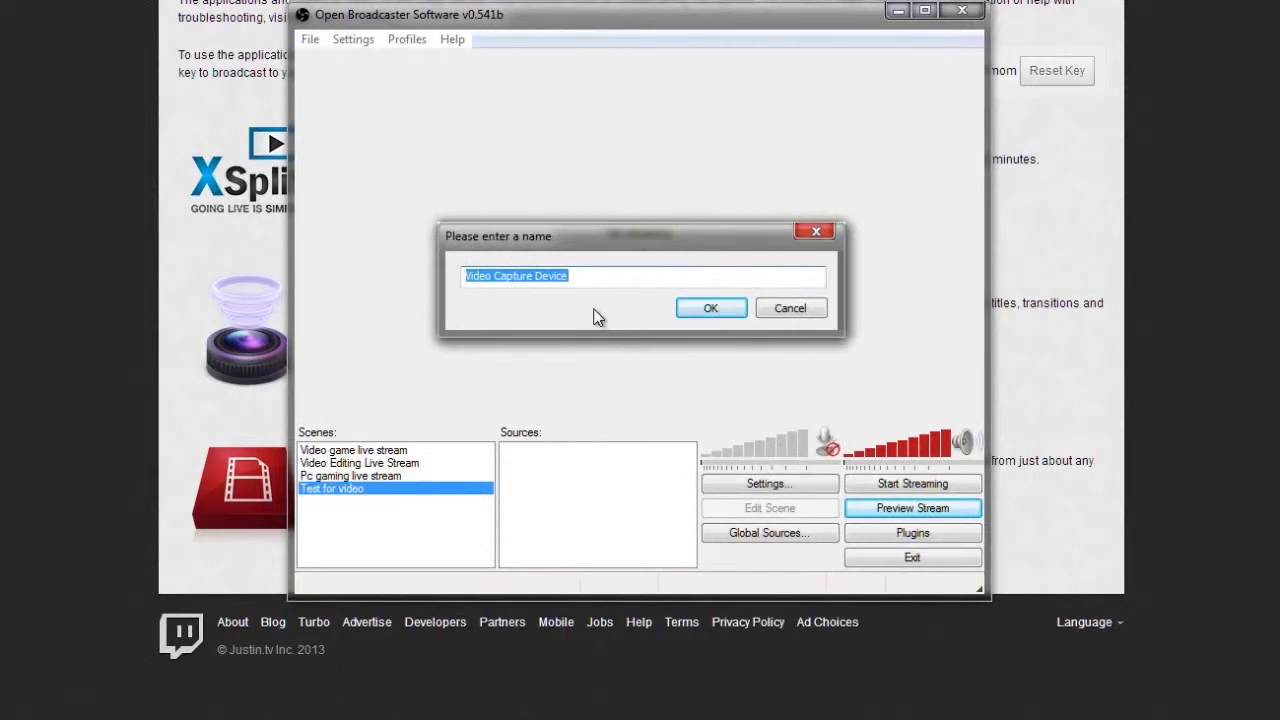
pyautogui.write('xbox')
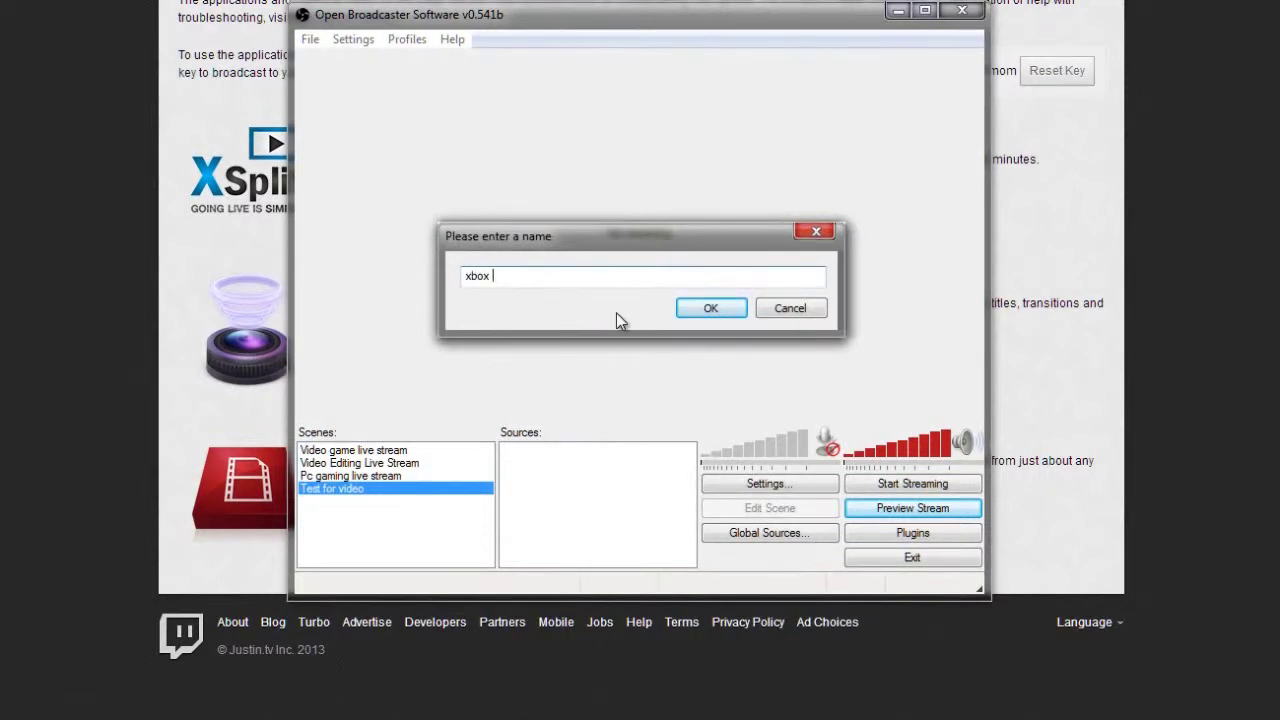
pyautogui.click(715, 311)
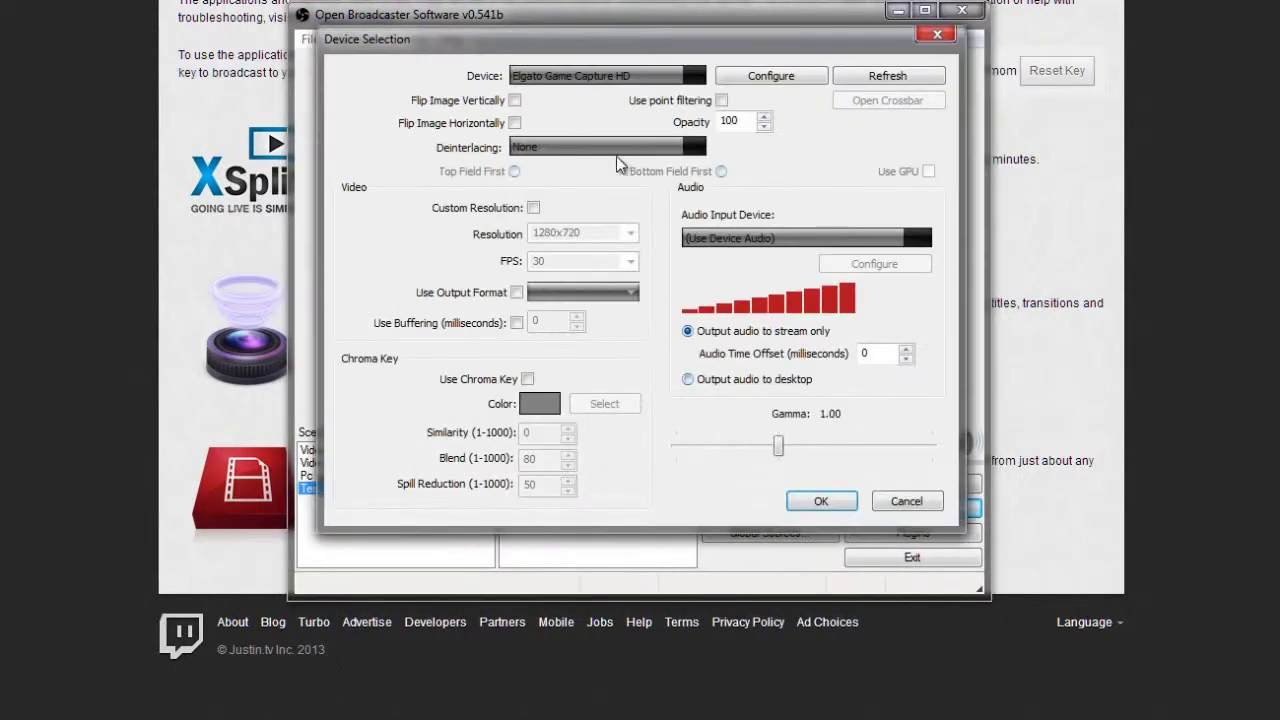
pyautogui.click(530, 76)
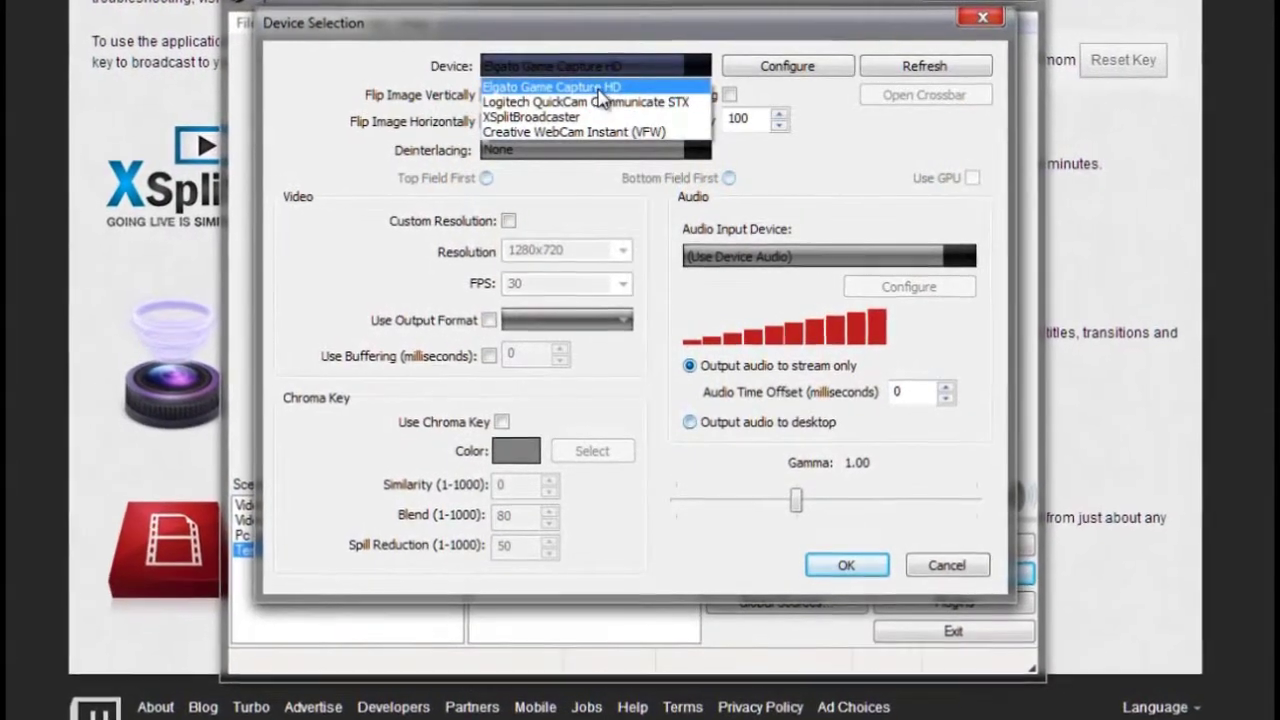
pyautogui.click(598, 93)
pyautogui.click(485, 360)
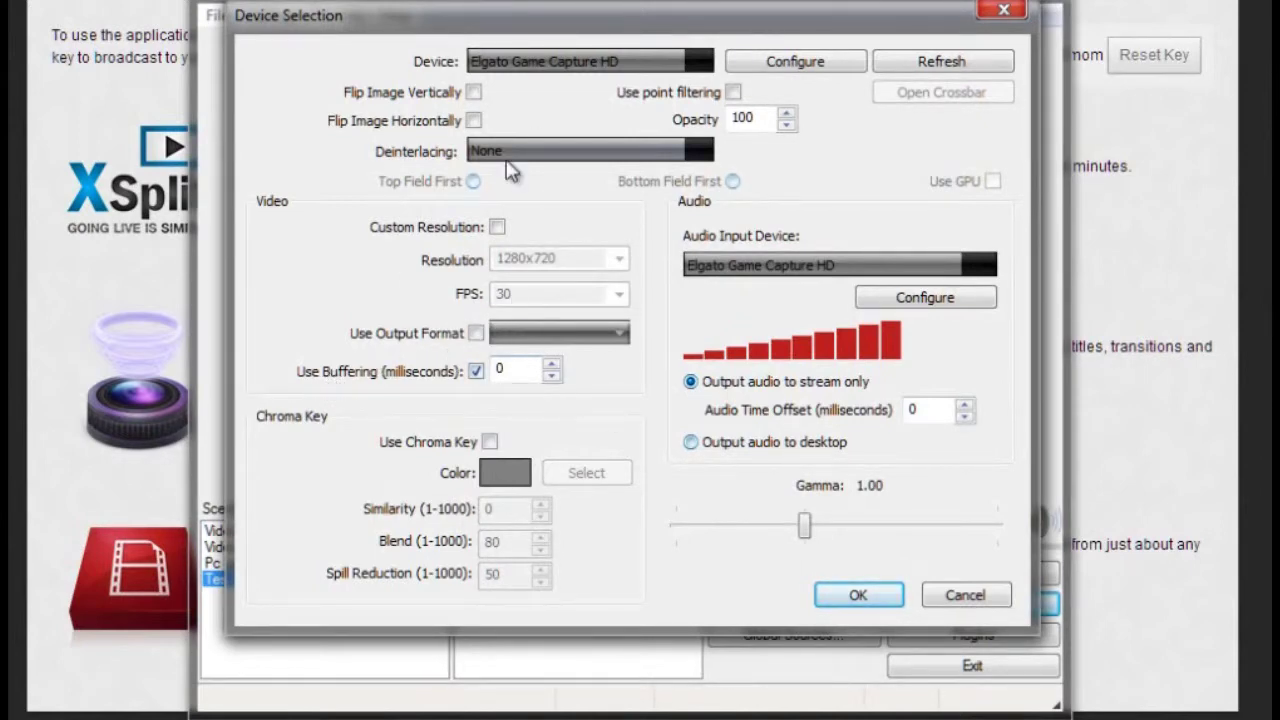
pyautogui.click(853, 596)
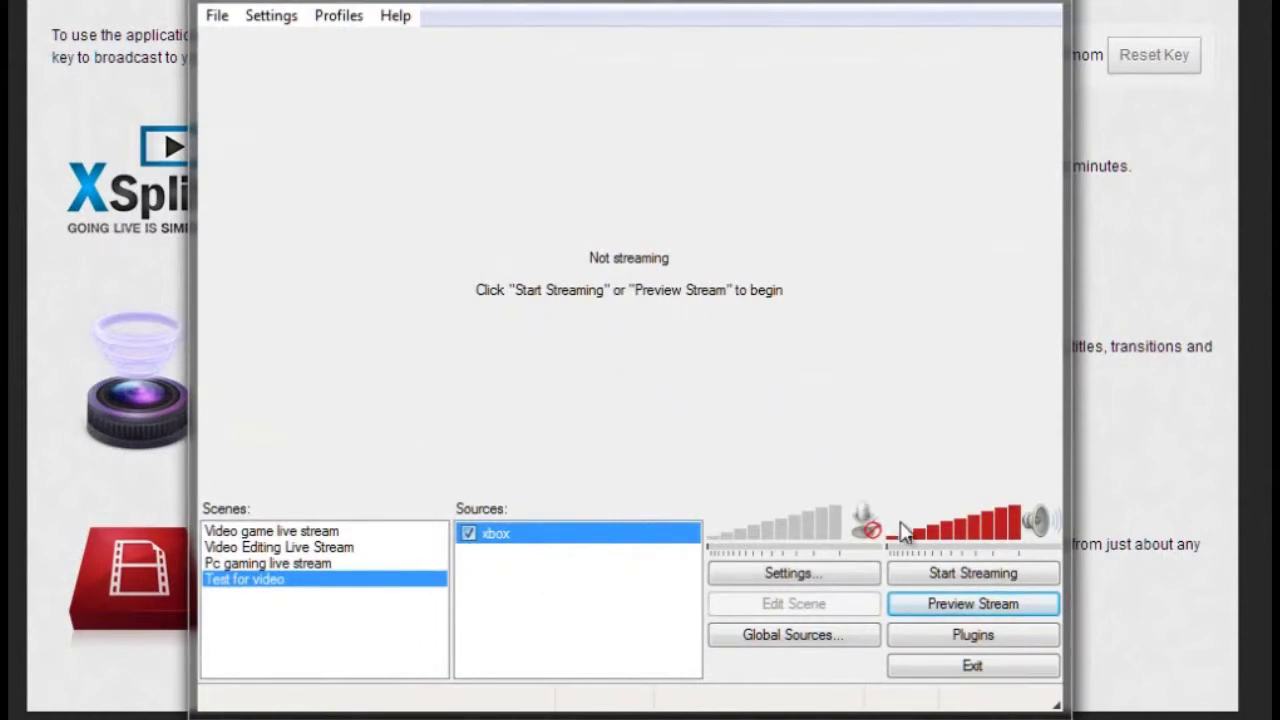
# Start the stream preview and fit the xbox capture to the screen via Position/Size
pyautogui.click(1005, 602)
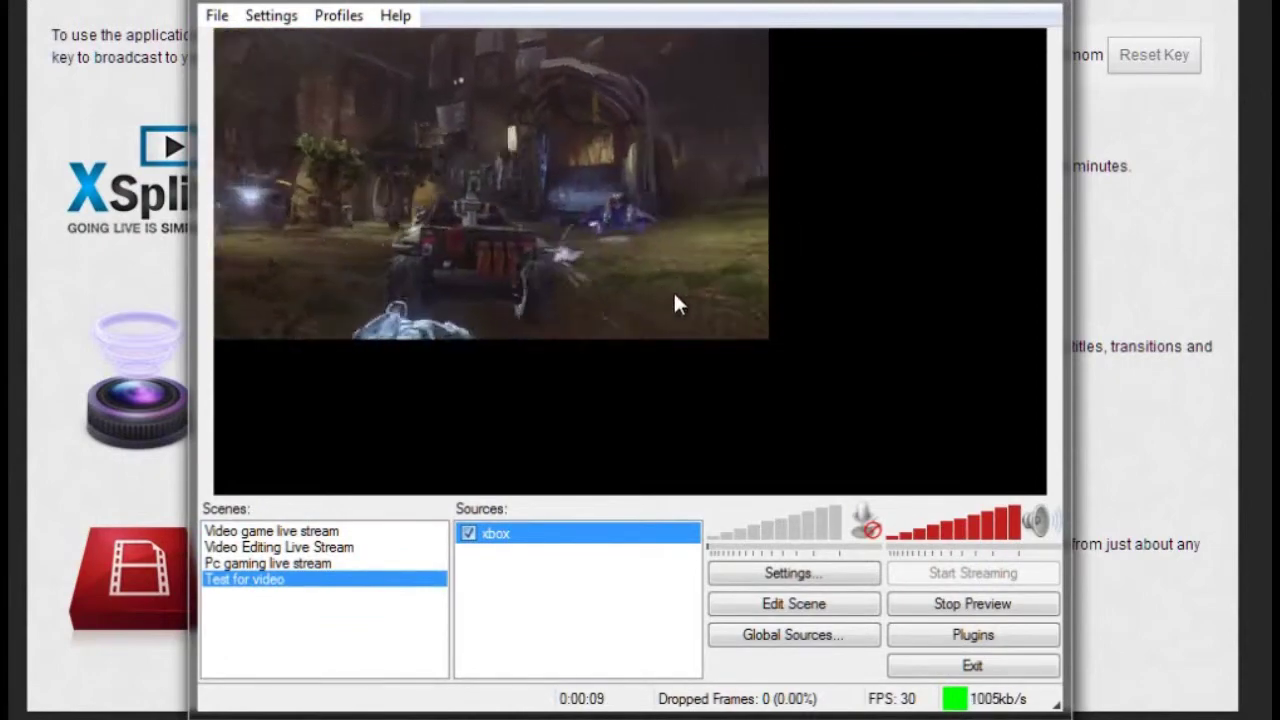
pyautogui.rightClick(500, 537)
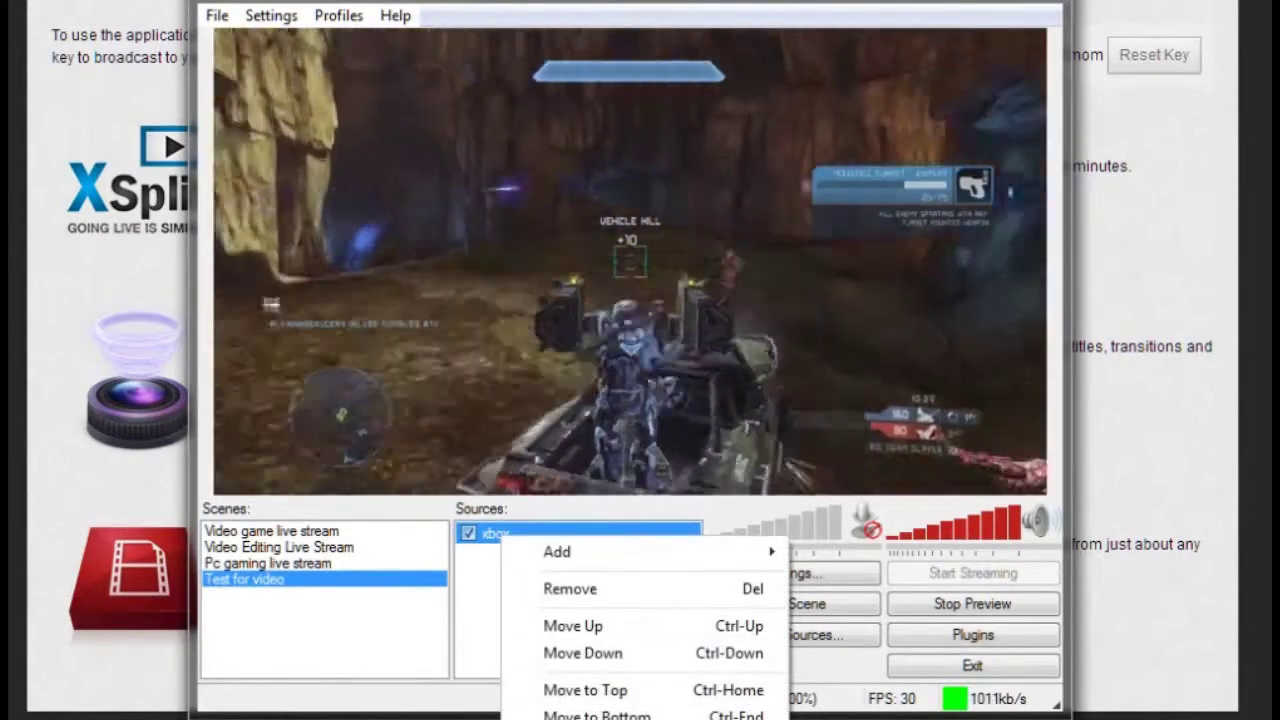
pyautogui.moveTo(600, 716)
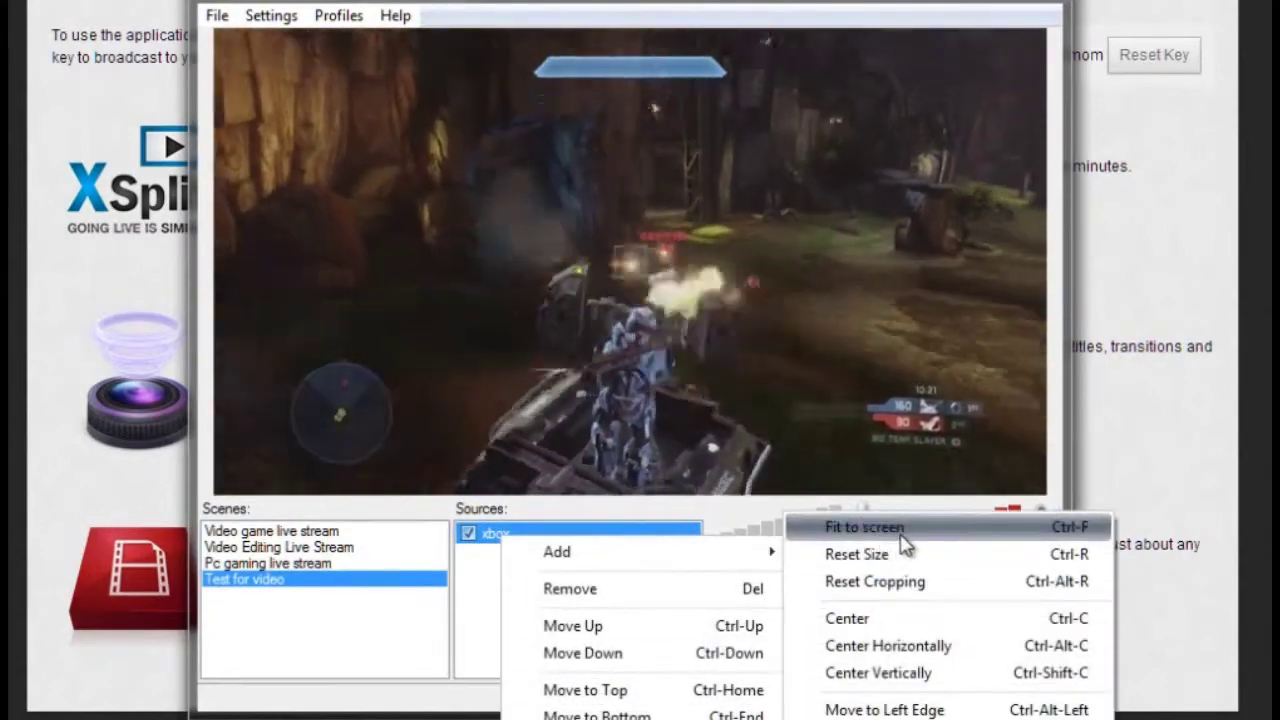
pyautogui.click(886, 533)
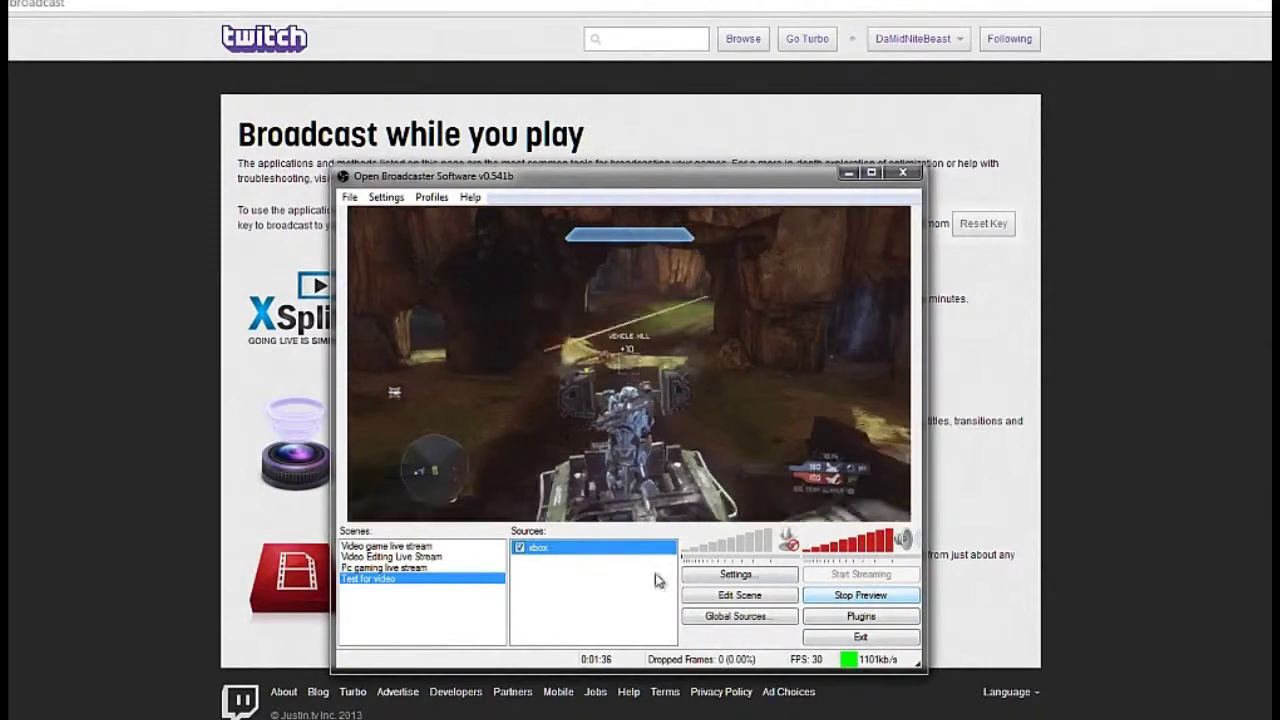
pyautogui.click(571, 571)
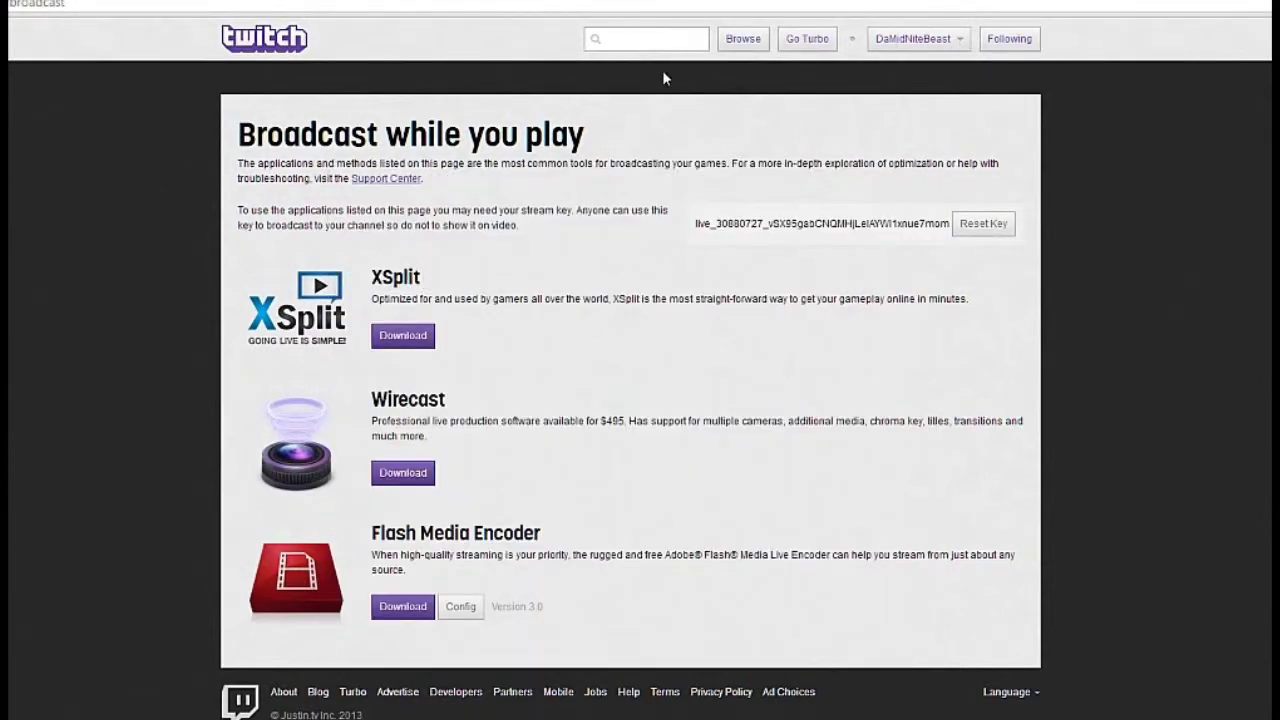
# Navigate from the Twitch home page to the broadcasting getting-started page
pyautogui.click(264, 38)
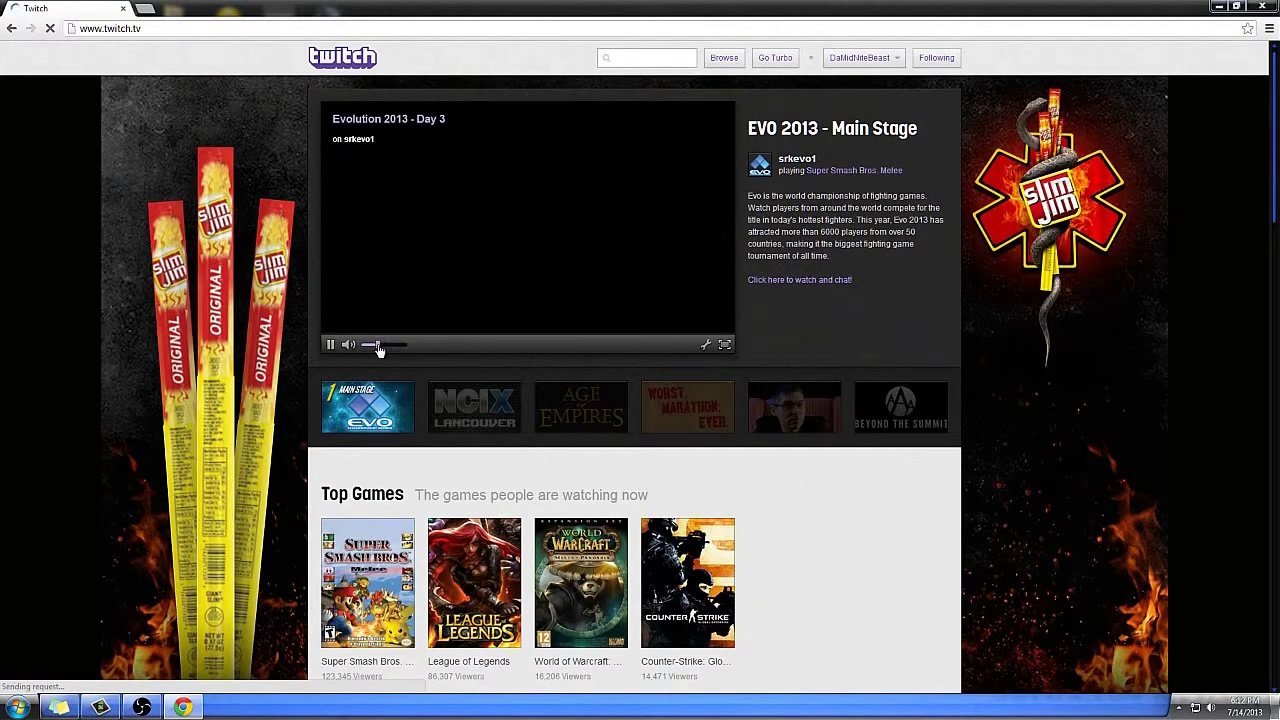
pyautogui.scroll(-1, 282, 332)
pyautogui.scroll(-15, 284, 330)
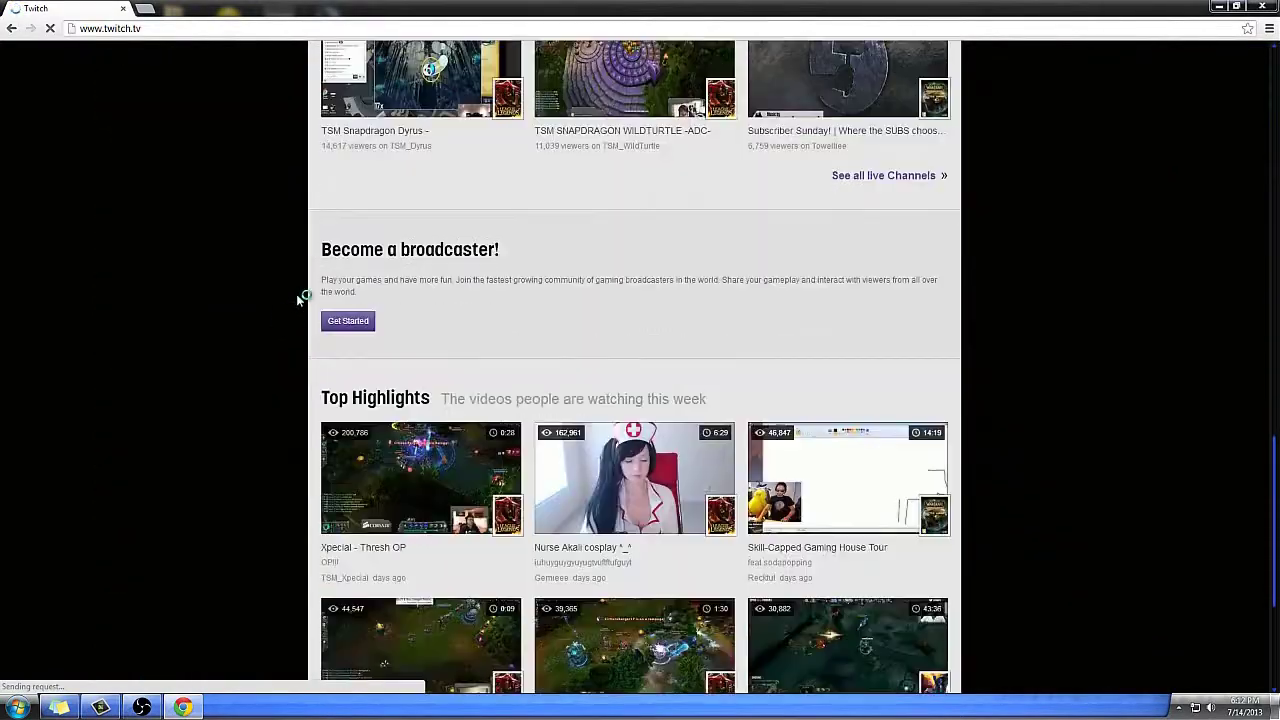
pyautogui.moveTo(362, 250); pyautogui.dragTo(517, 251)
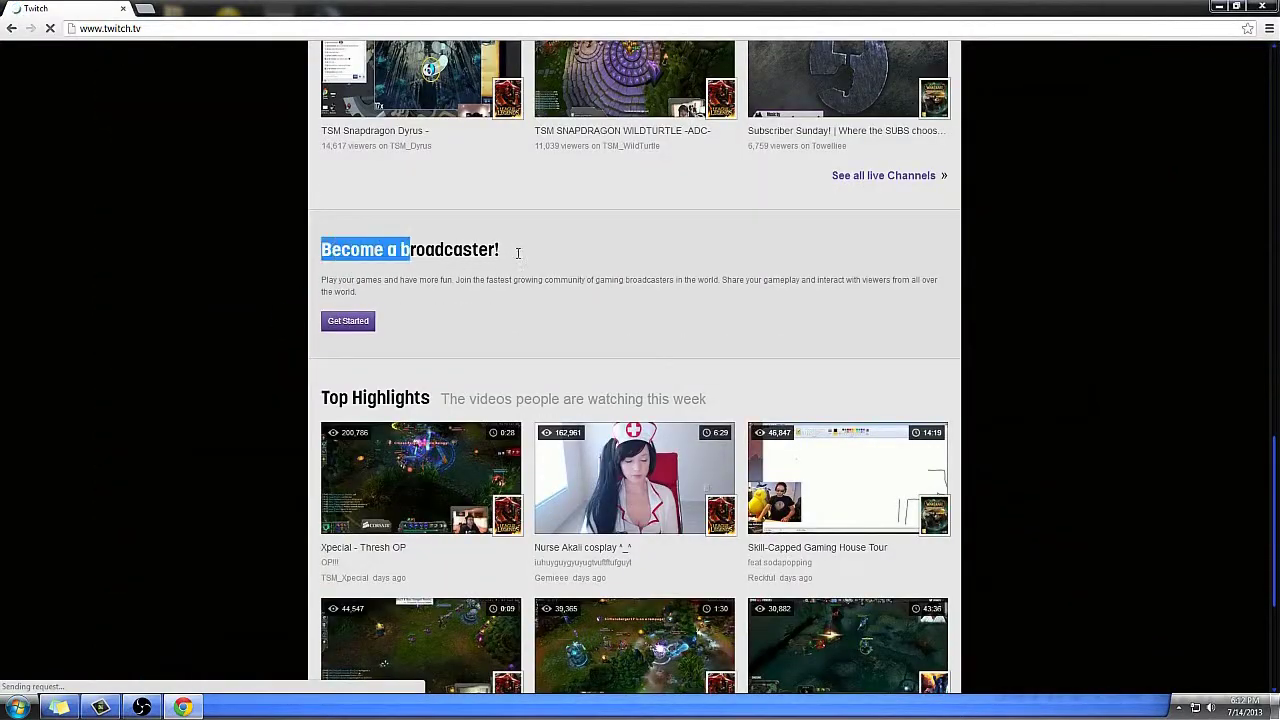
pyautogui.click(528, 257)
pyautogui.click(348, 321)
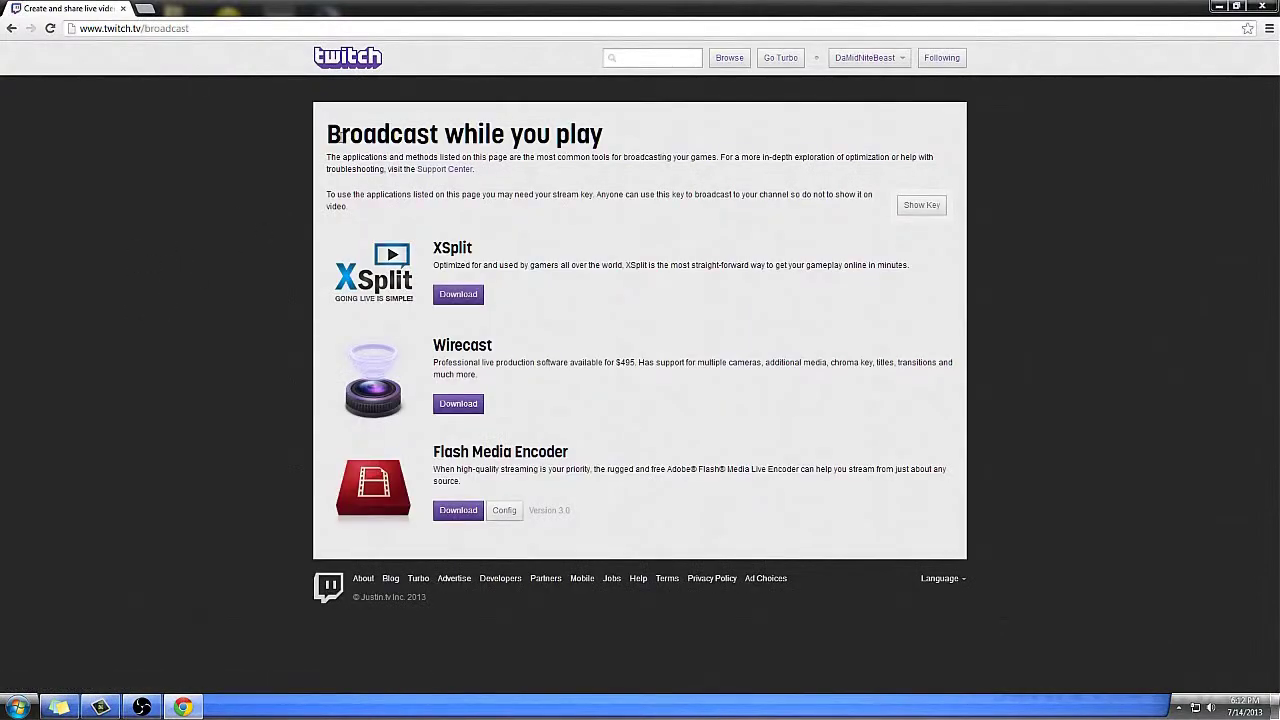
pyautogui.moveTo(325, 136); pyautogui.dragTo(642, 150)
pyautogui.click(642, 150)
# Reveal and copy the channel's stream key, then return to the OBS window
pyautogui.click(922, 206)
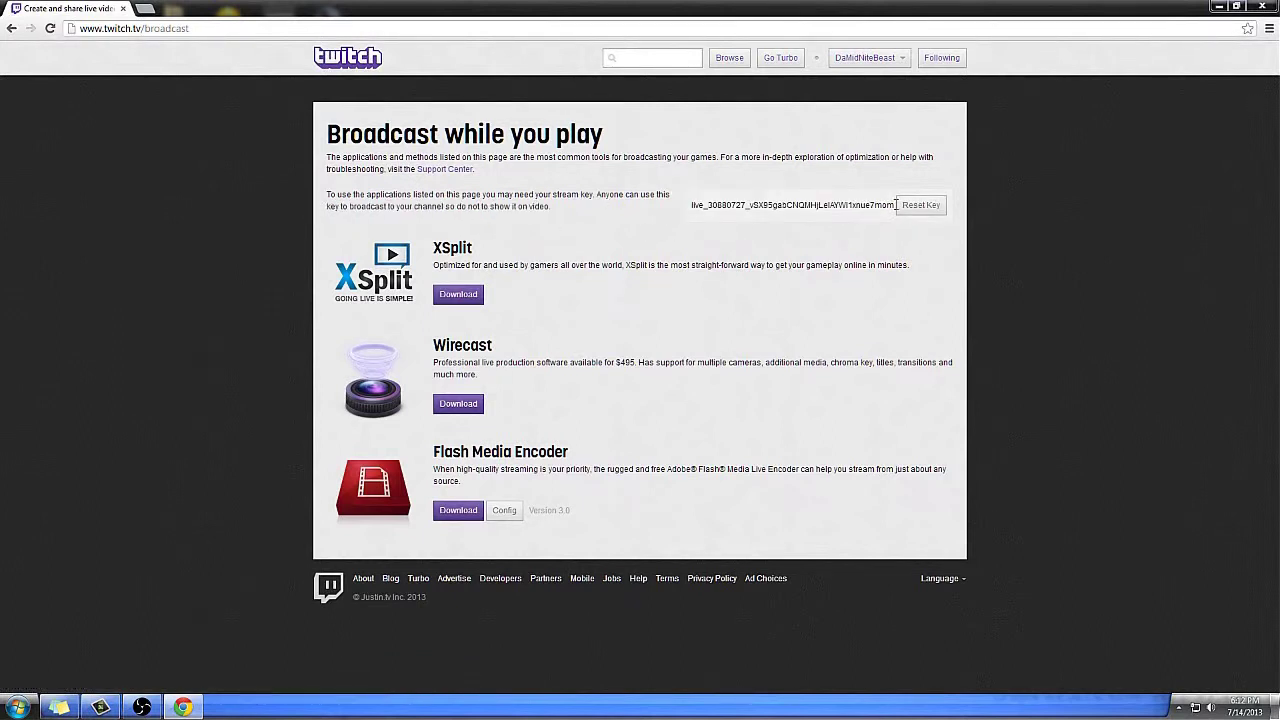
pyautogui.moveTo(852, 204); pyautogui.dragTo(689, 211)
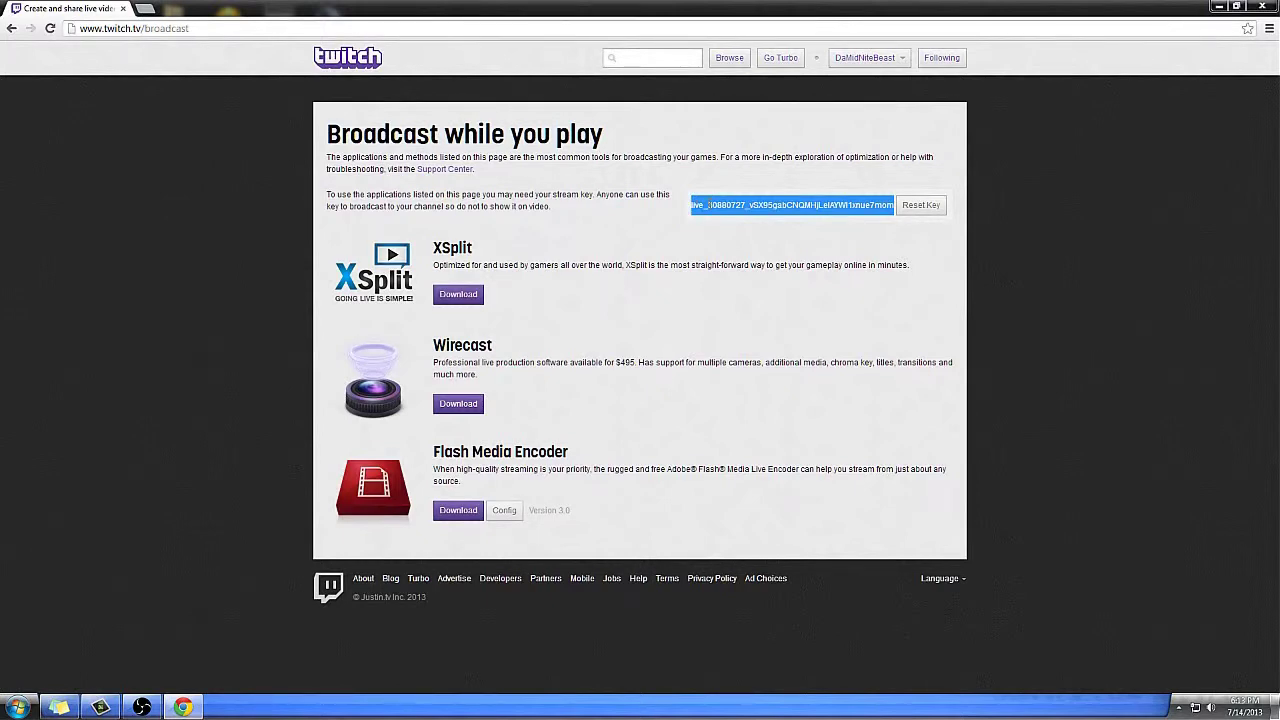
pyautogui.rightClick(711, 207)
pyautogui.click(735, 218)
pyautogui.click(142, 707)
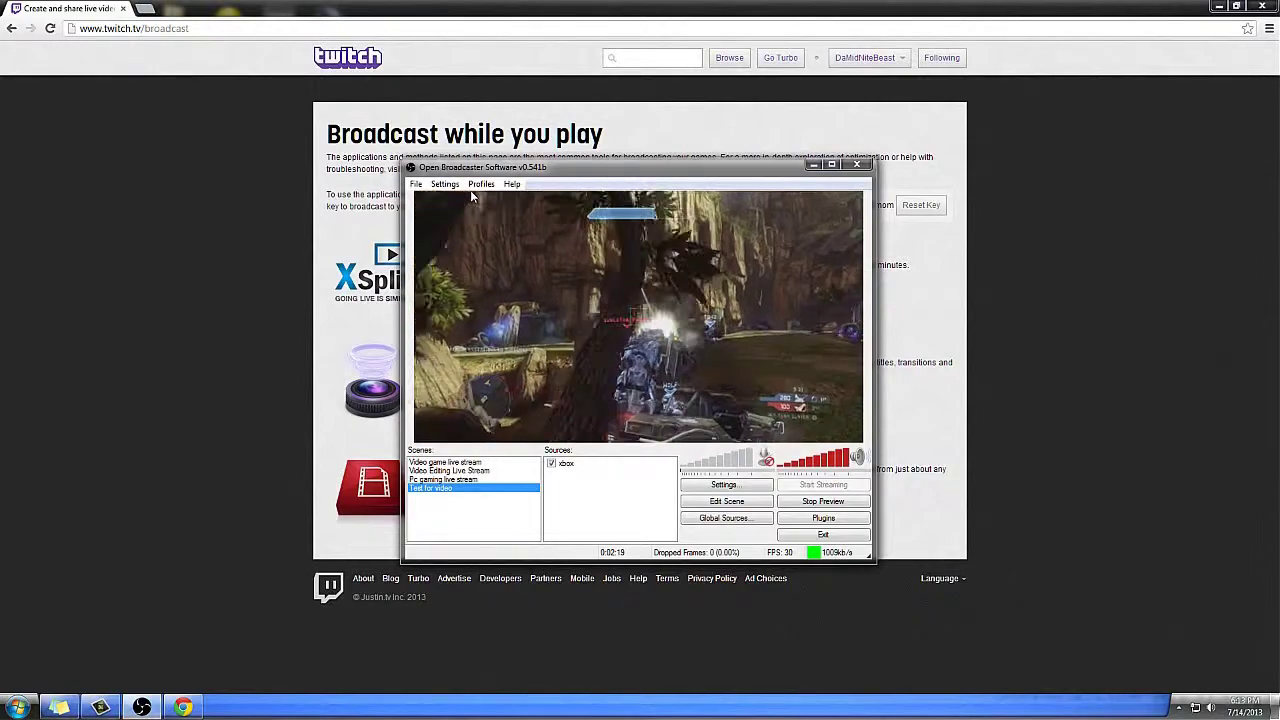
# Open OBS Broadcast Settings and keep the mode as Live Stream
pyautogui.click(445, 184)
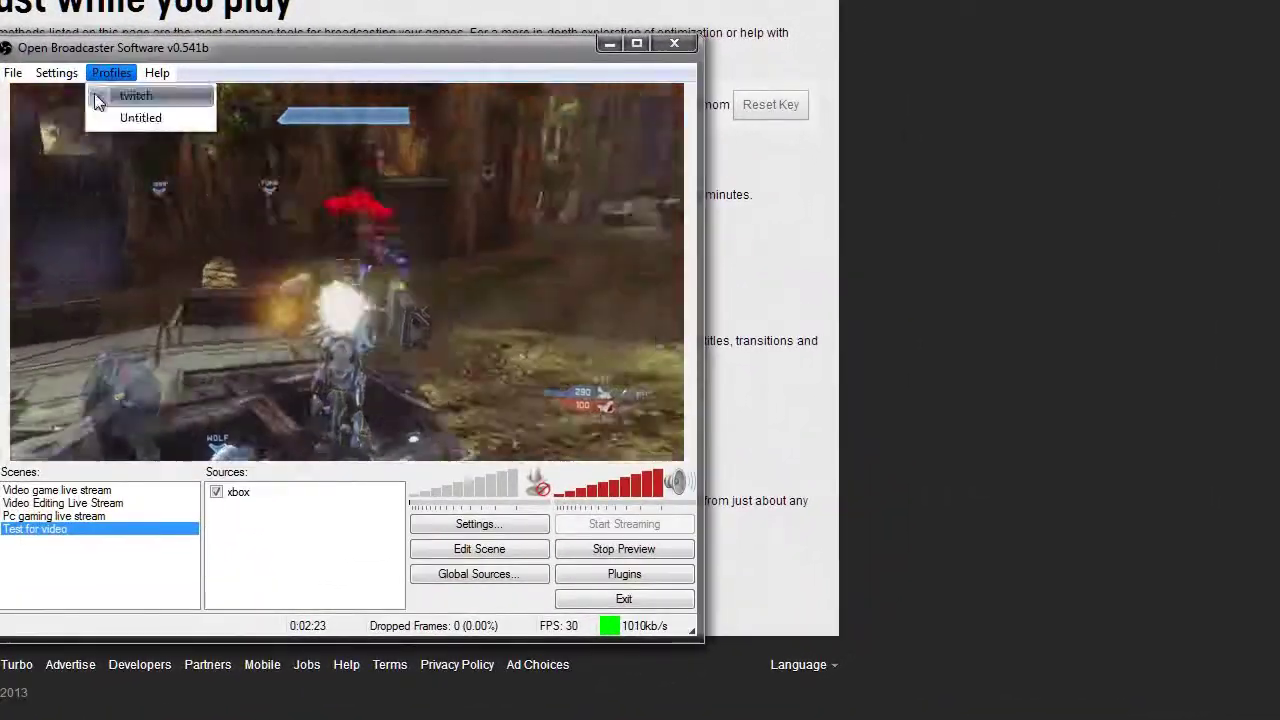
pyautogui.click(78, 96)
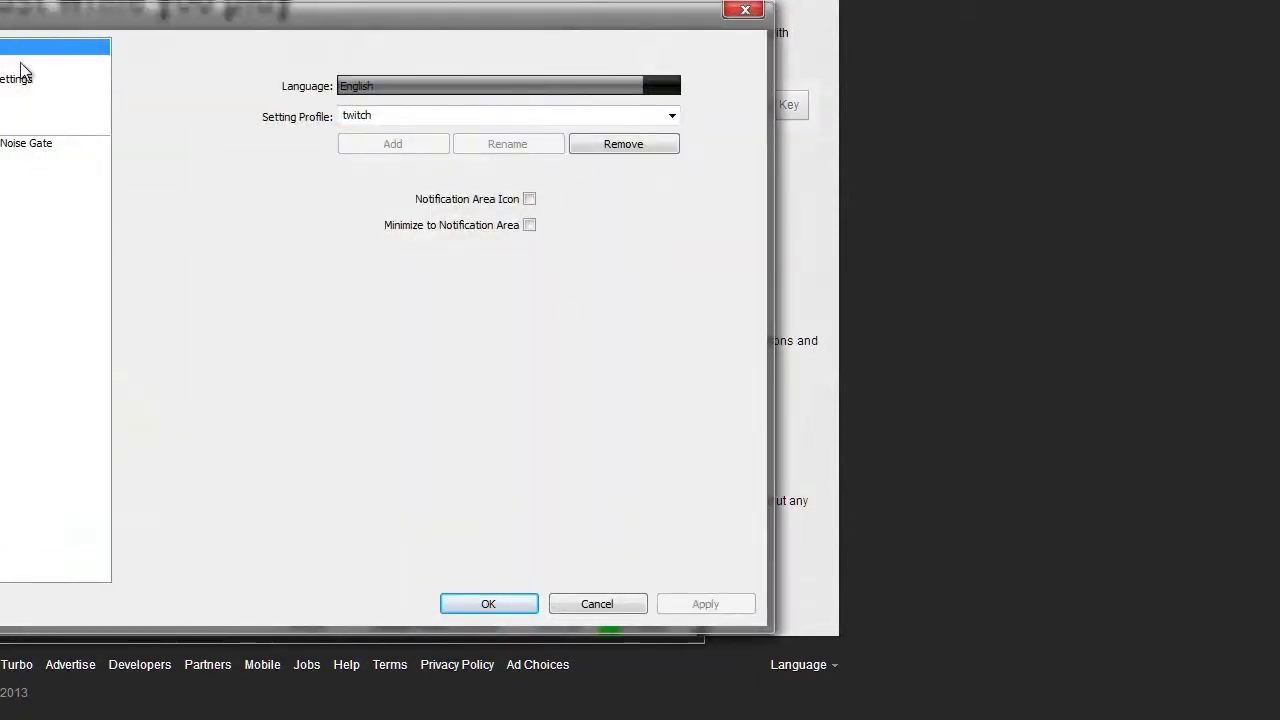
pyautogui.click(15, 80)
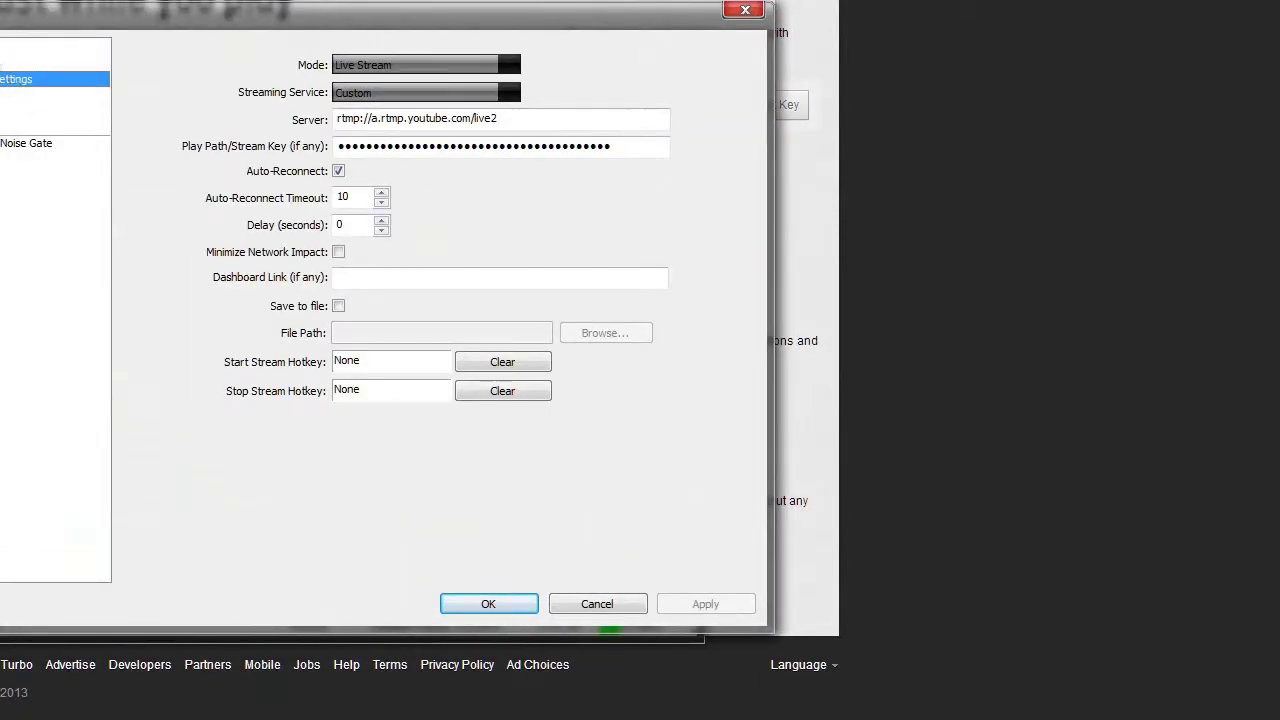
pyautogui.click(427, 64)
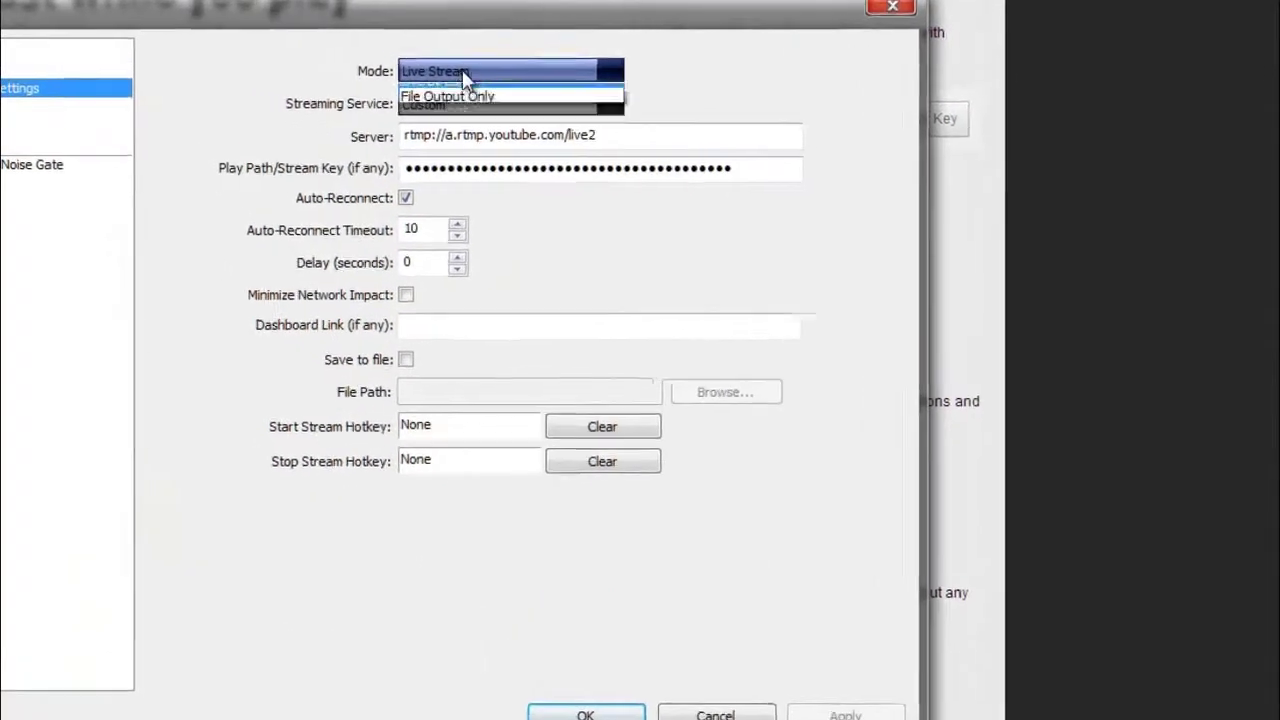
pyautogui.click(440, 85)
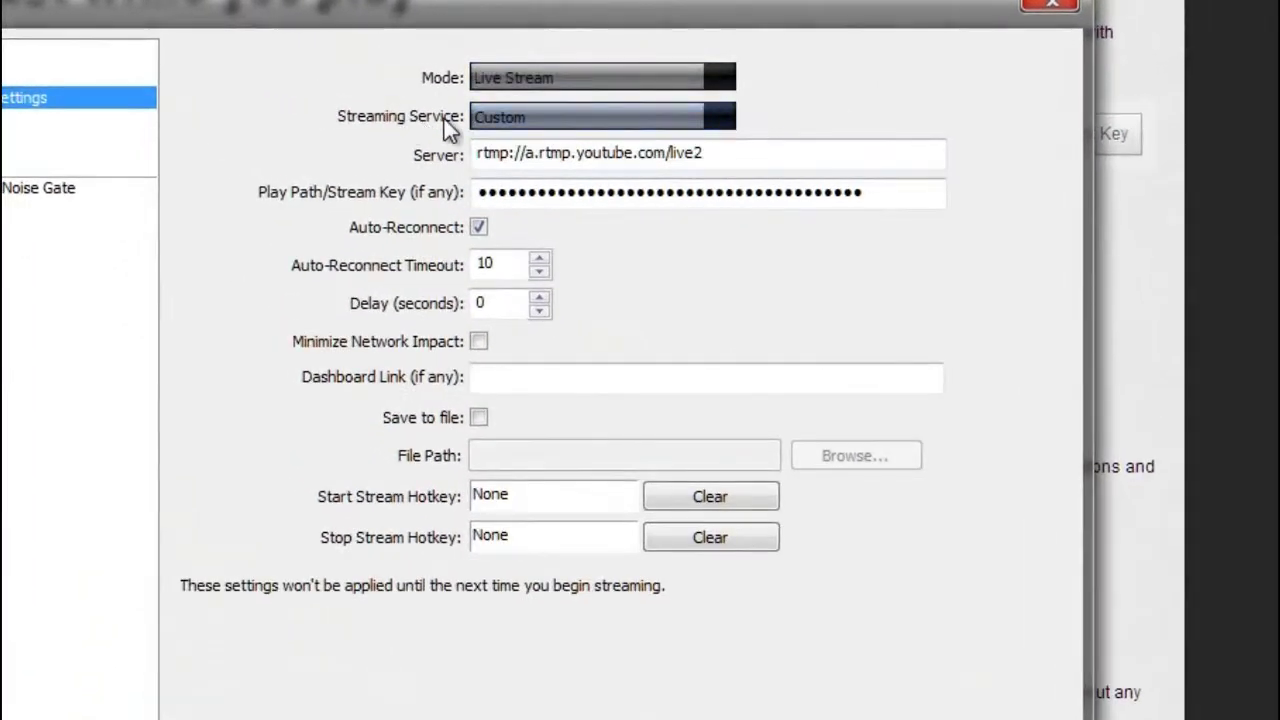
# Choose Twitch / Justin.tv on the US East: Ashburn, VA server and paste the stream key
pyautogui.click(436, 104)
pyautogui.click(590, 162)
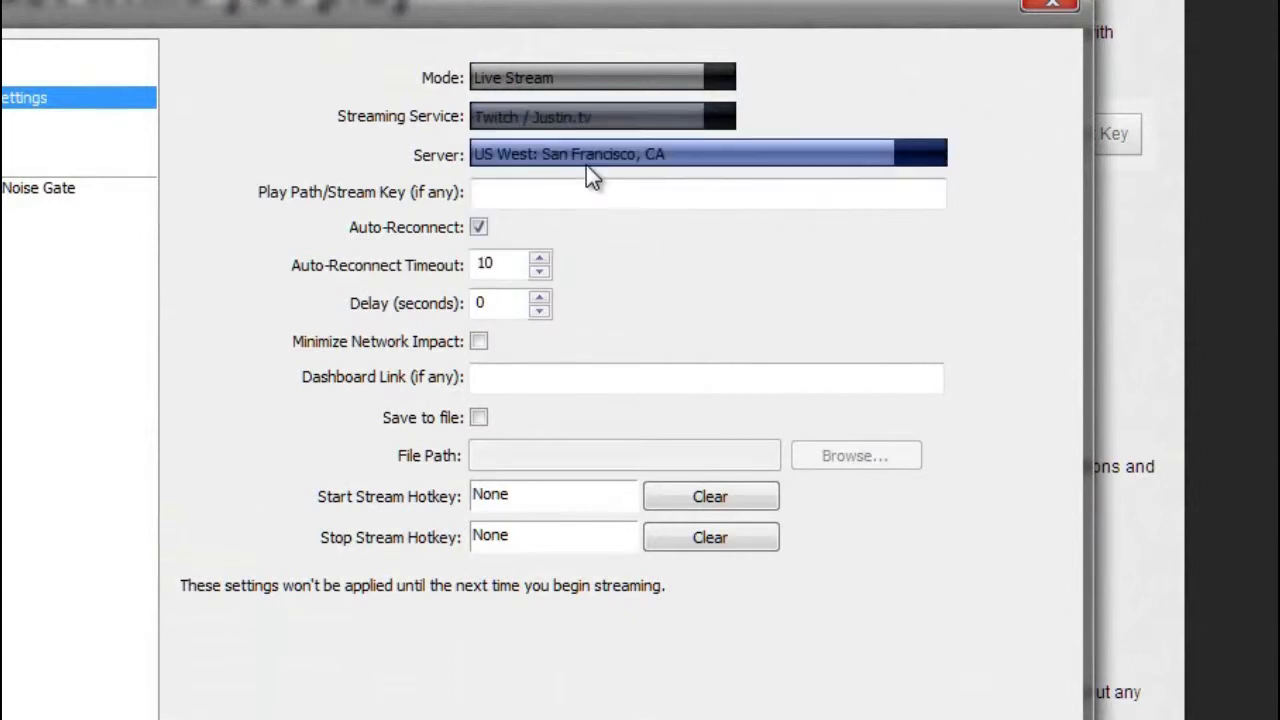
pyautogui.click(551, 158)
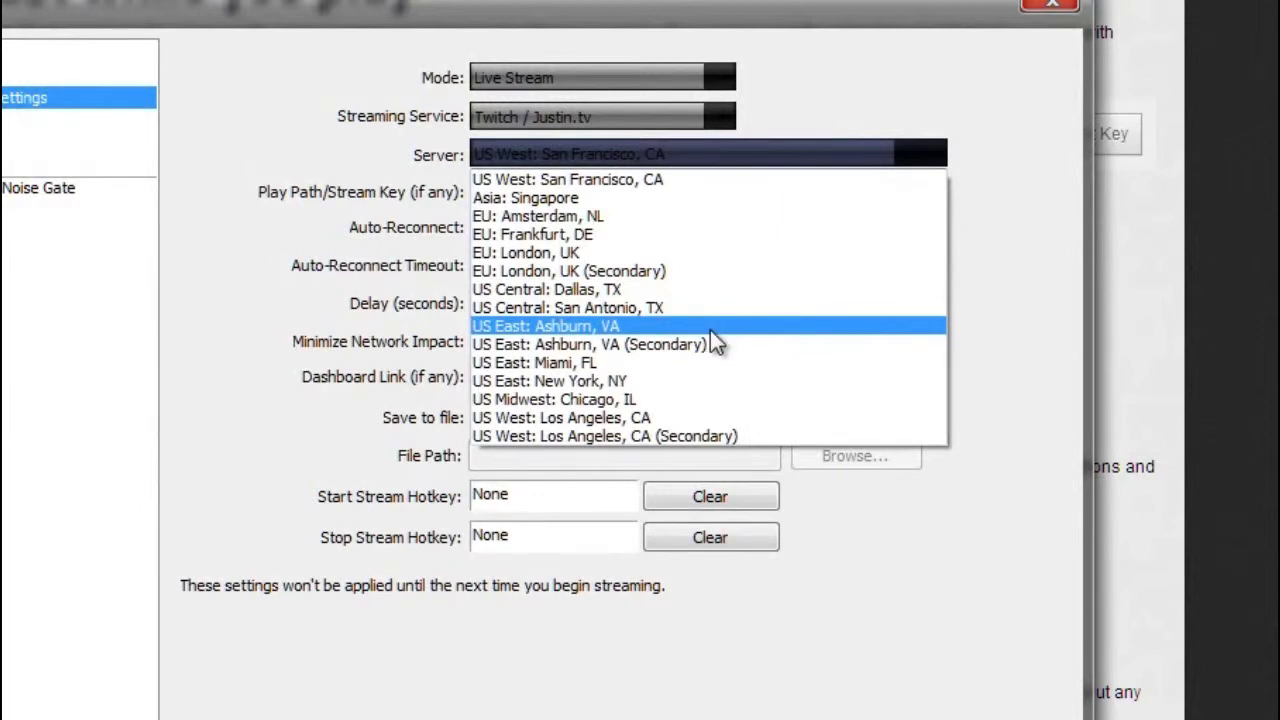
pyautogui.click(703, 325)
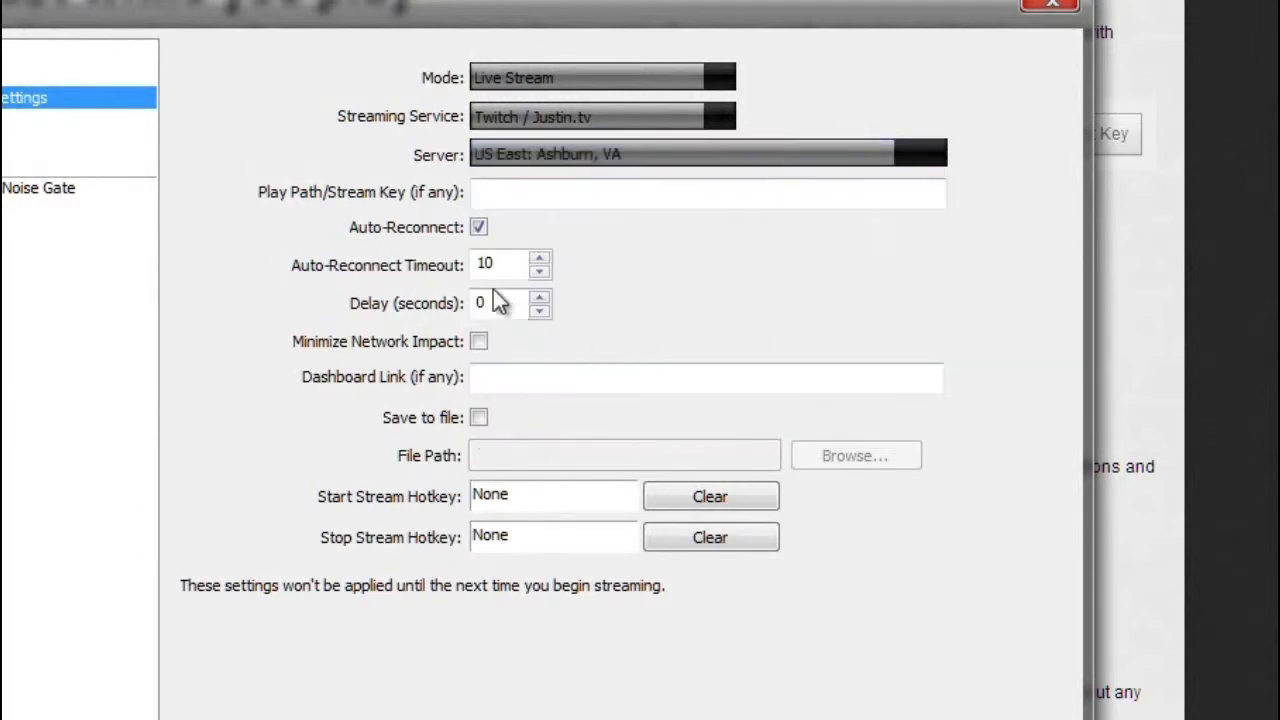
pyautogui.click(528, 200)
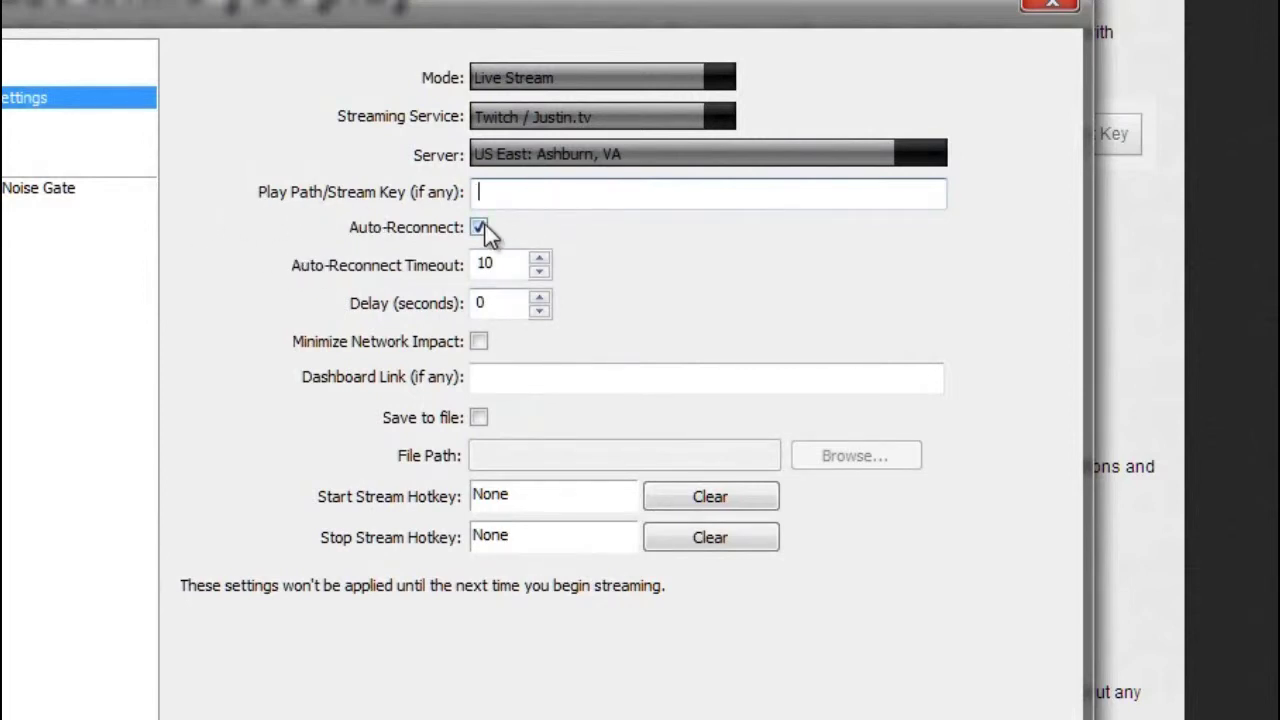
pyautogui.rightClick(548, 197)
pyautogui.click(689, 330)
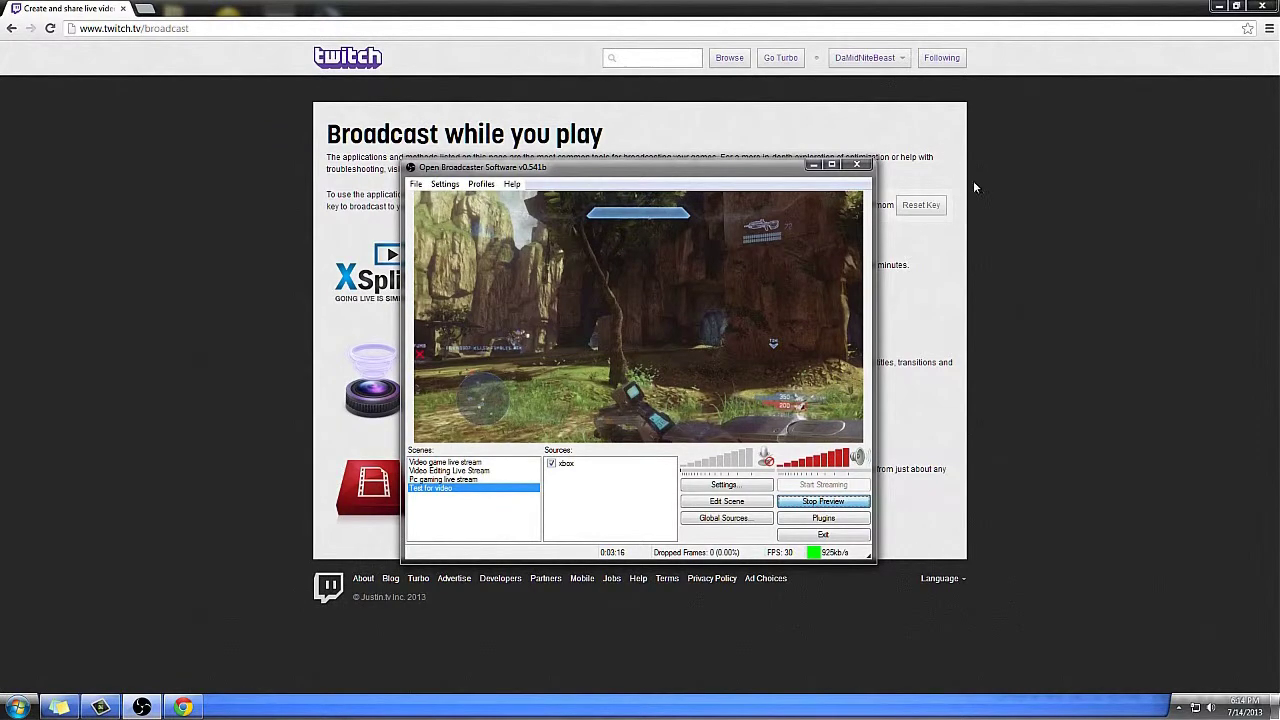
# Stop the preview and trim the dashboard title to 'open broadcaster test', removing '(Black ops 2)'
pyautogui.click(920, 143)
pyautogui.click(878, 60)
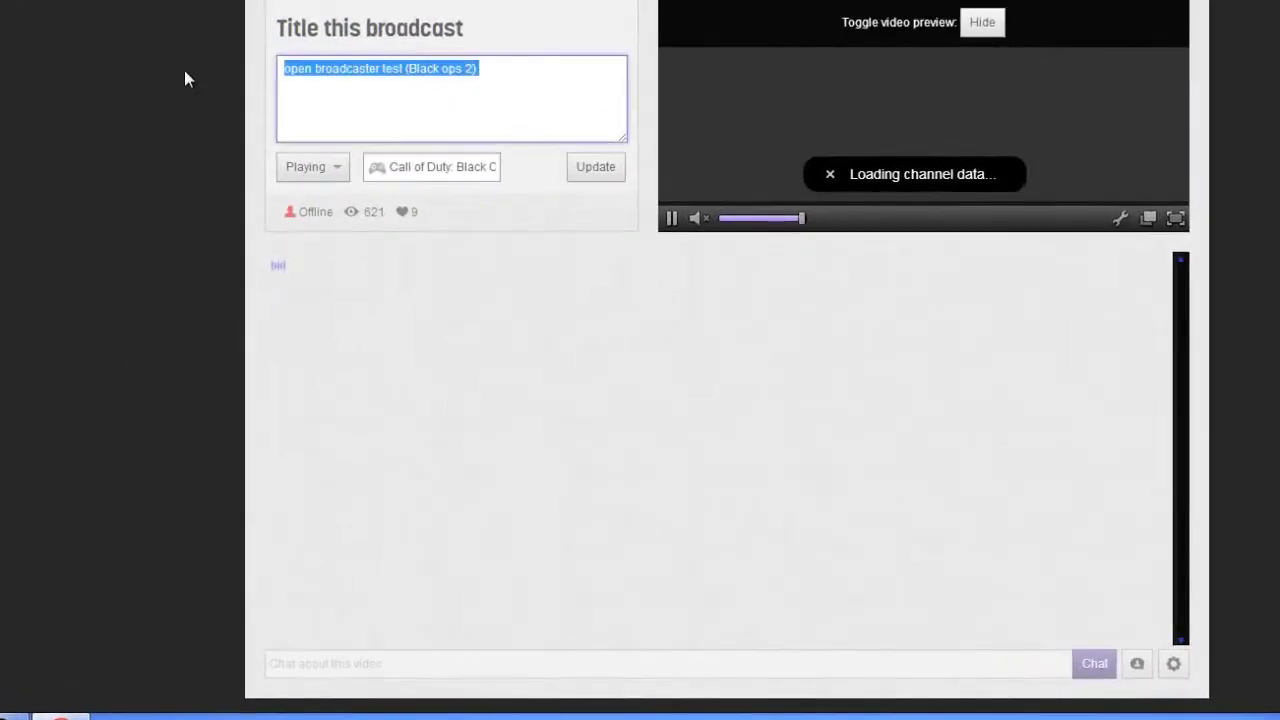
pyautogui.click(352, 72)
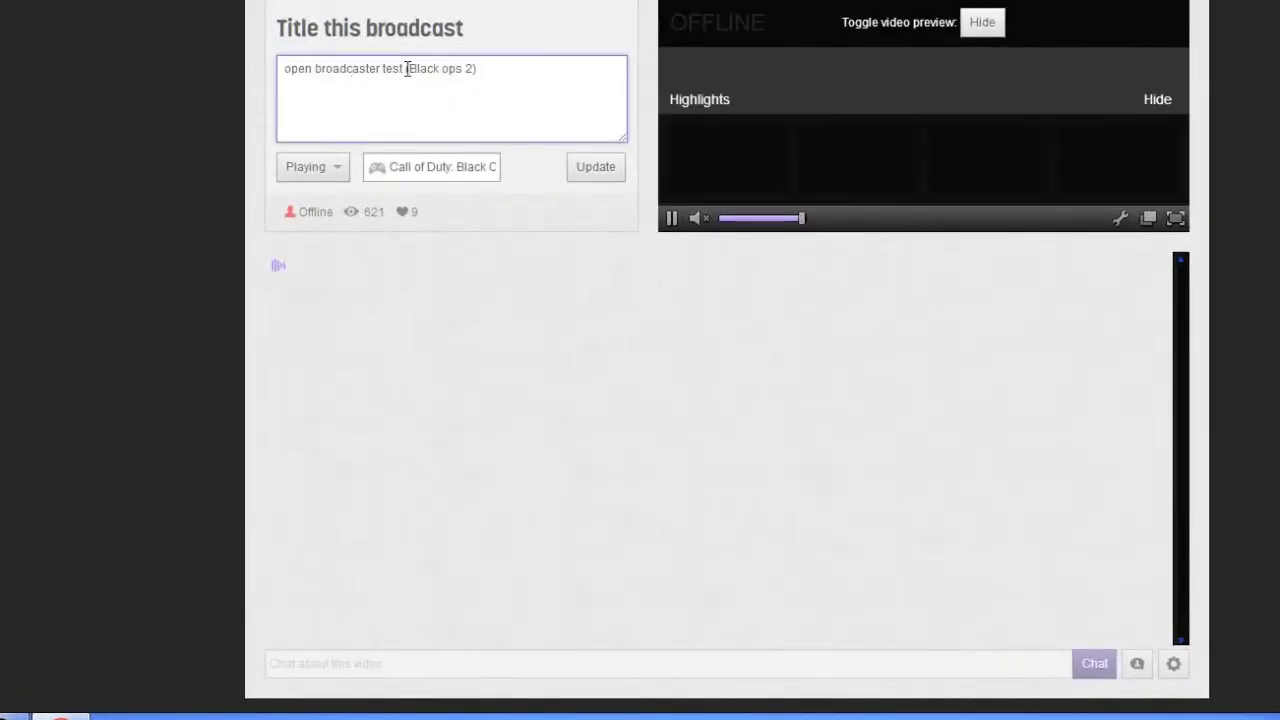
pyautogui.moveTo(407, 69); pyautogui.dragTo(500, 77)
pyautogui.press('BackSpace')
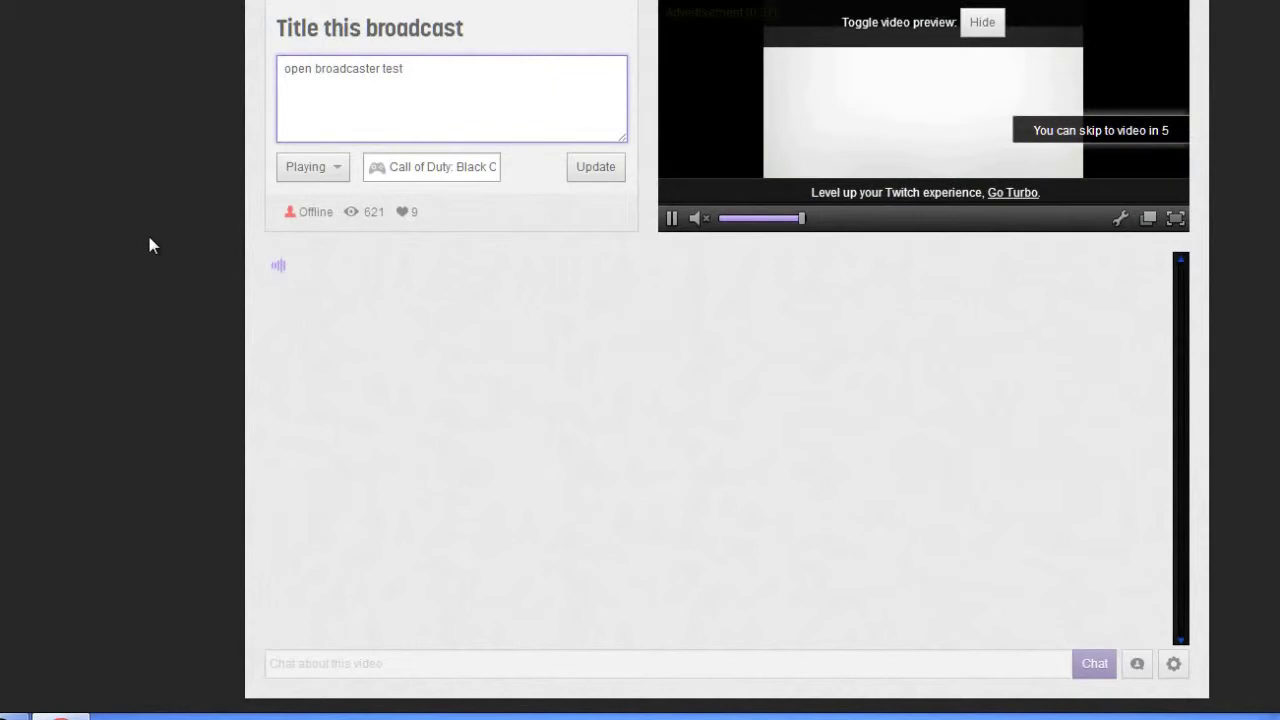
pyautogui.click(593, 174)
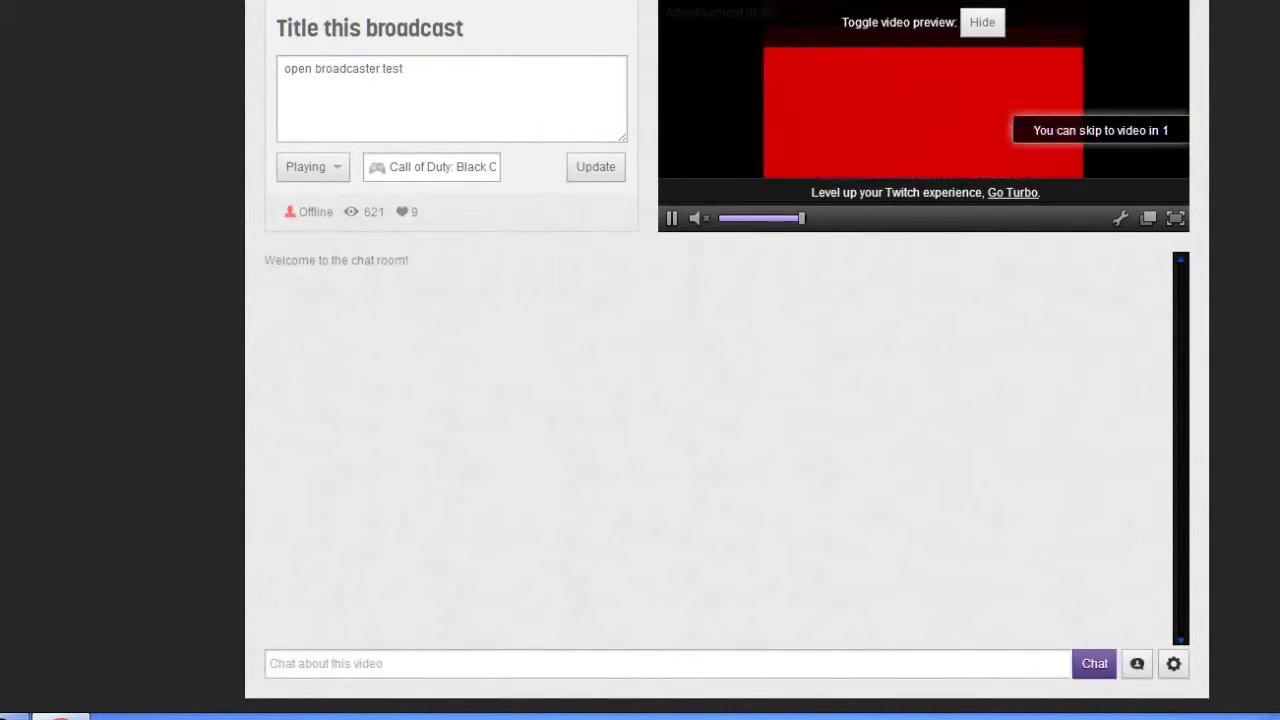
pyautogui.hotkey('alt', 'Tab')
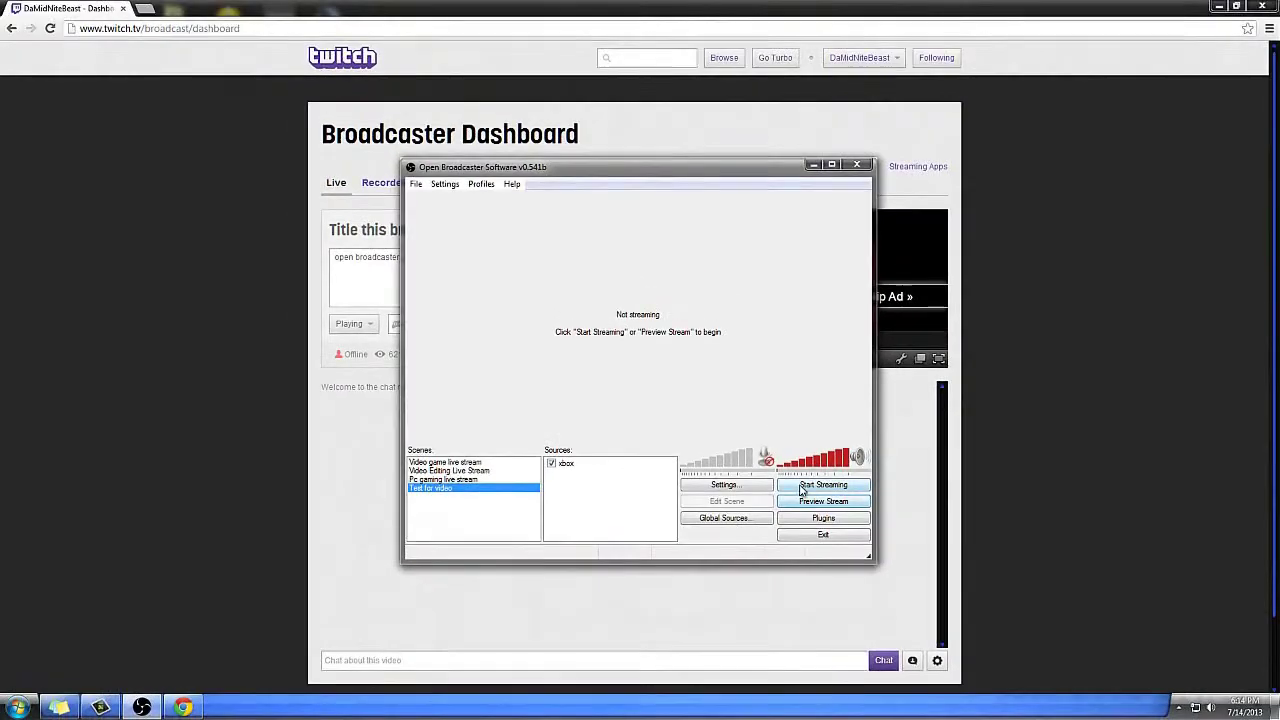
# Go live with the Test for video scene and check the gameplay on the Twitch dashboard
pyautogui.click(826, 487)
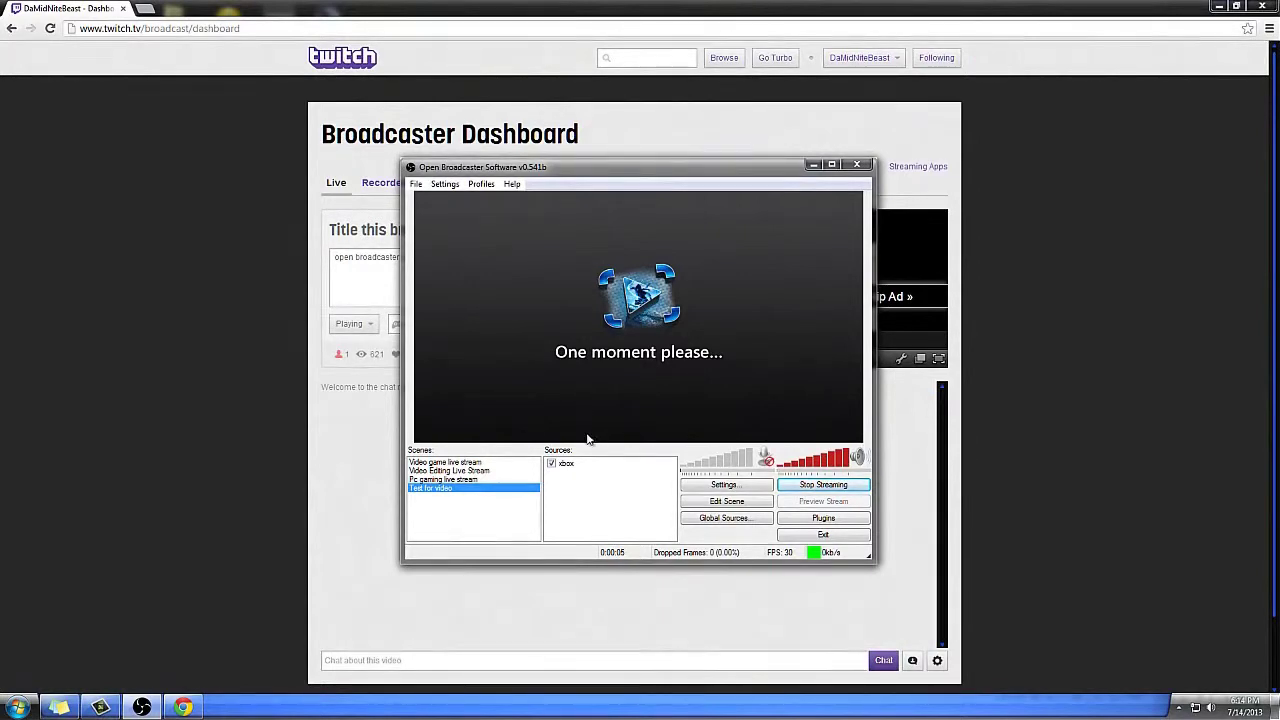
pyautogui.moveTo(704, 168); pyautogui.dragTo(404, 189)
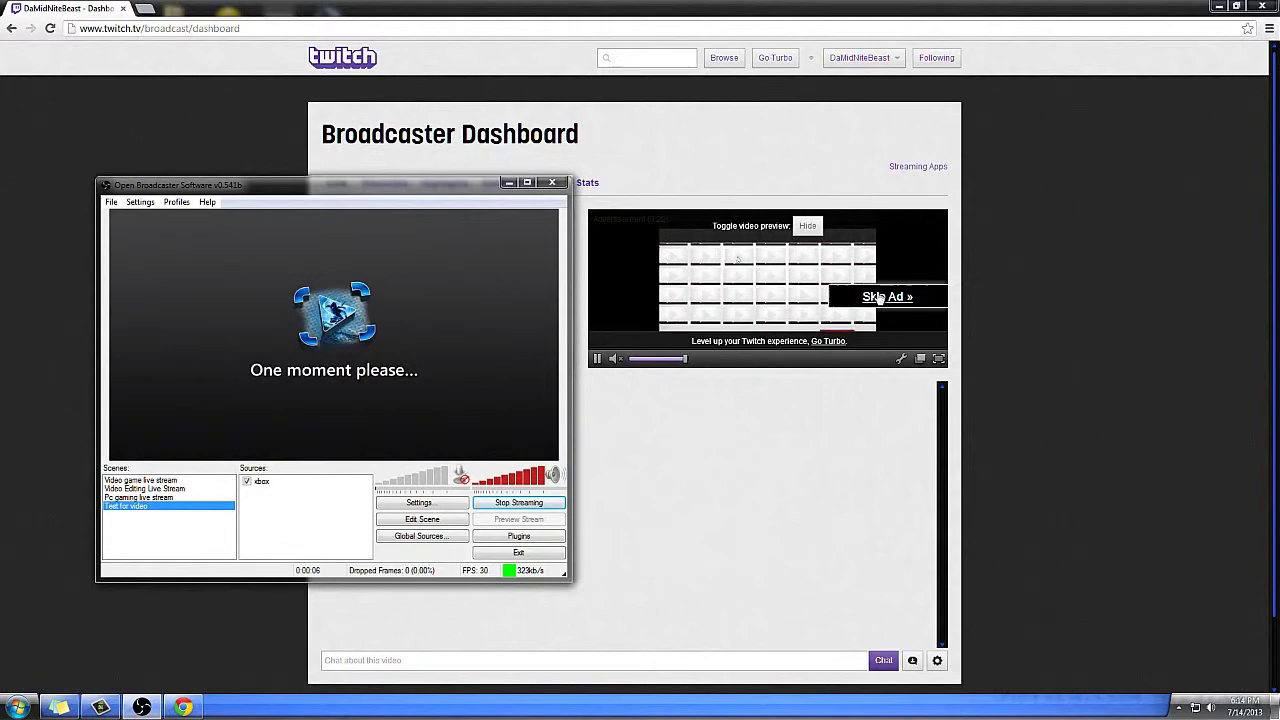
pyautogui.click(846, 338)
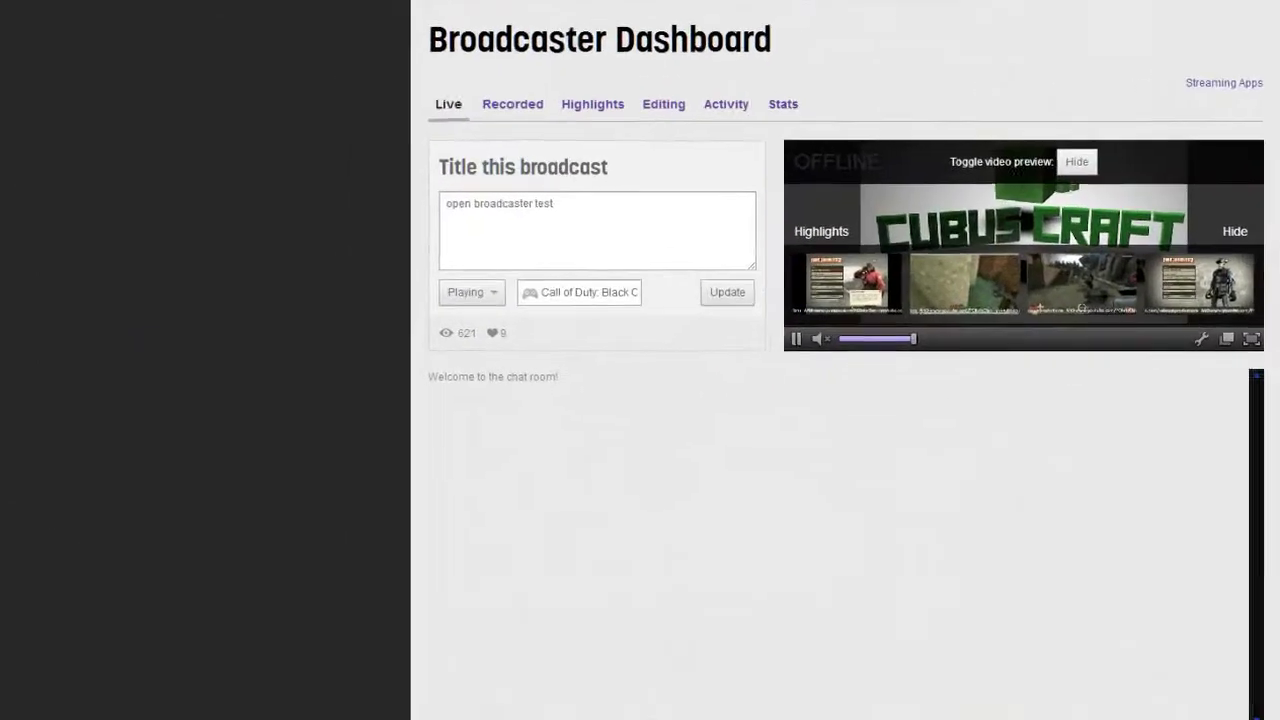
pyautogui.hotkey('alt', 'Tab')
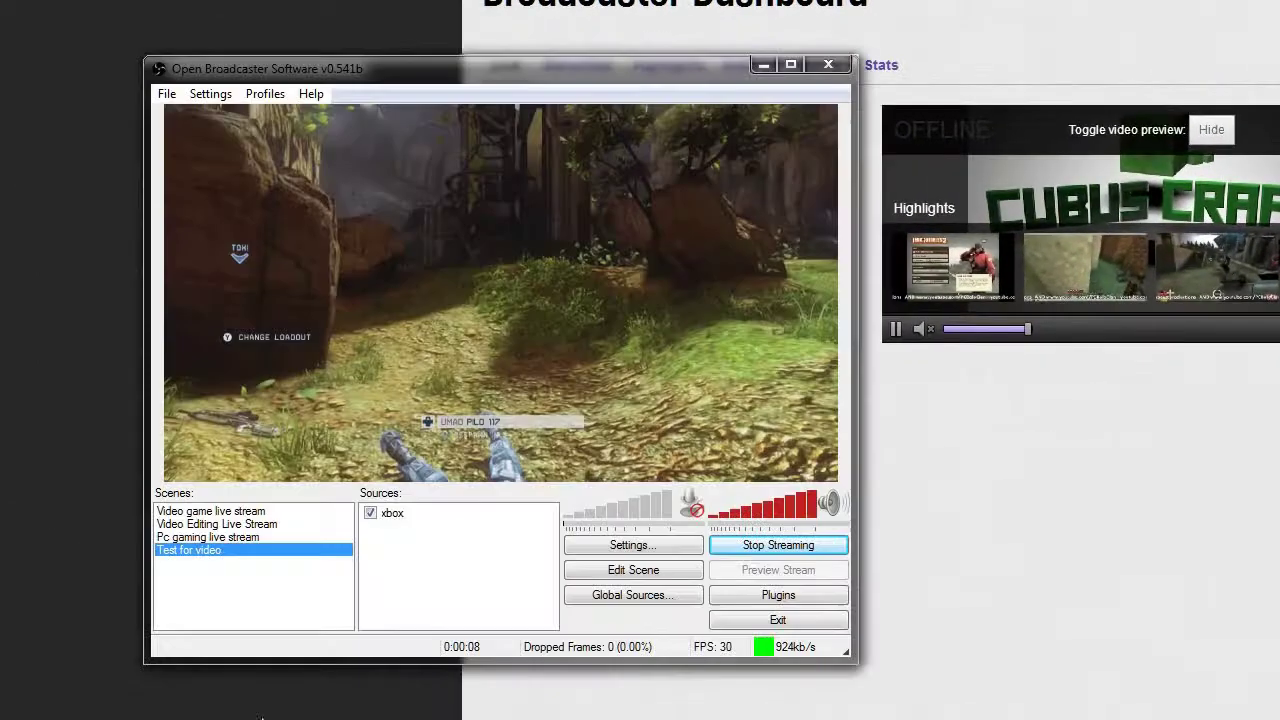